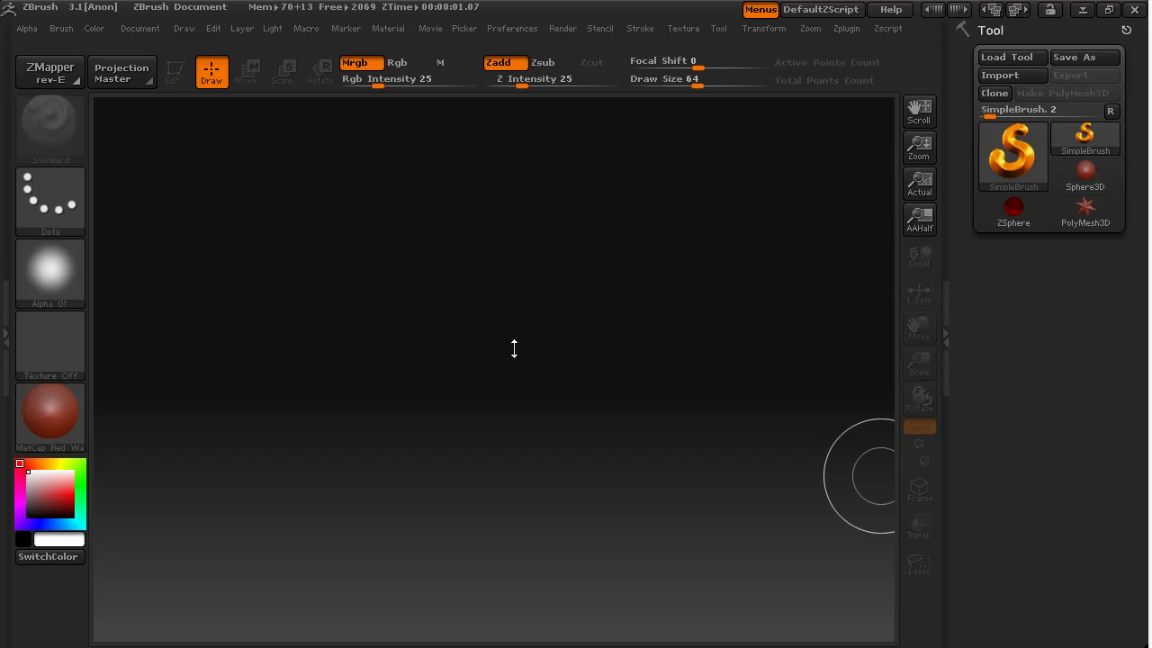
Import MayaZBrushUDK01.obj from the data folder as the current tool.
left_click(996, 77)
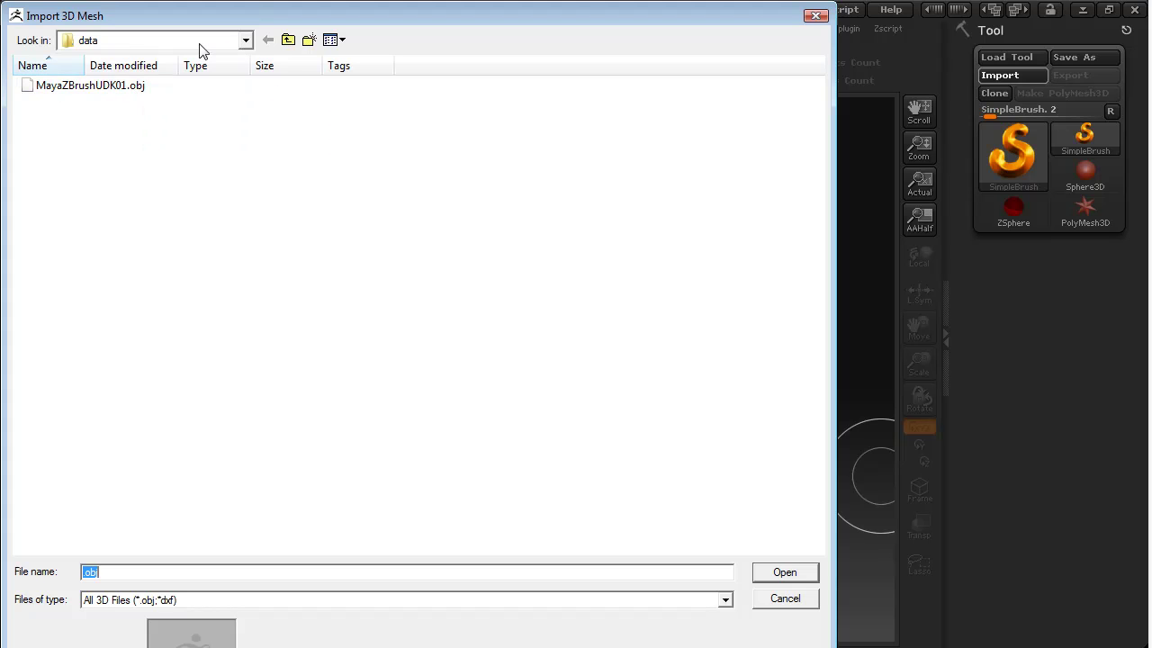
left_click(244, 41)
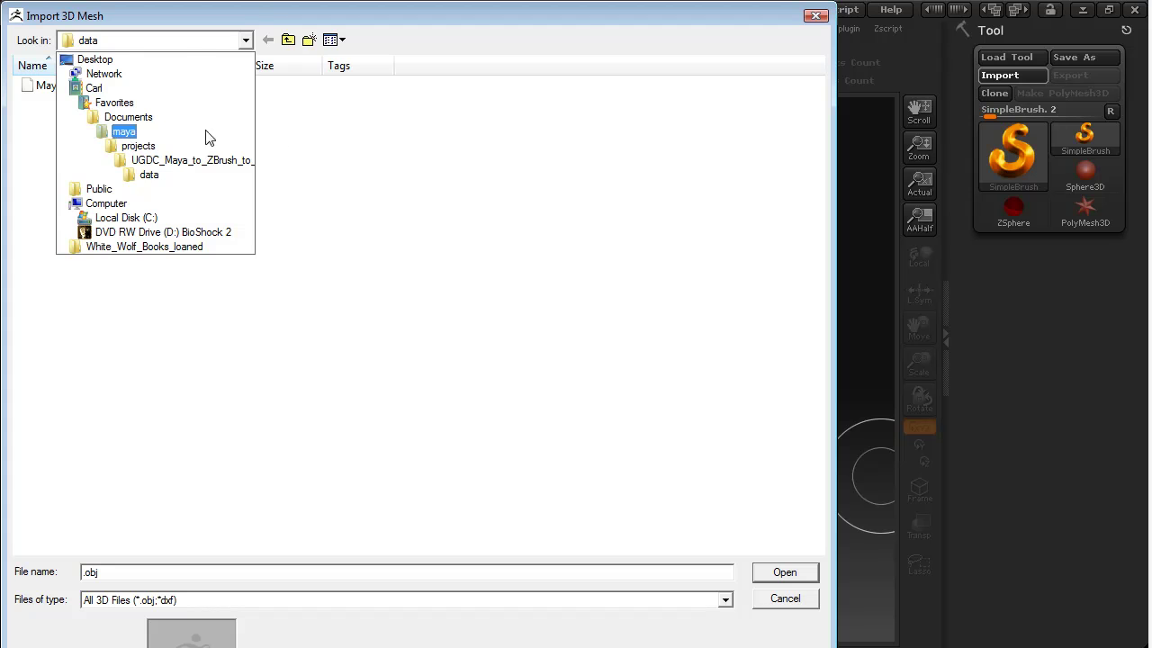
left_click(430, 189)
double_click(86, 86)
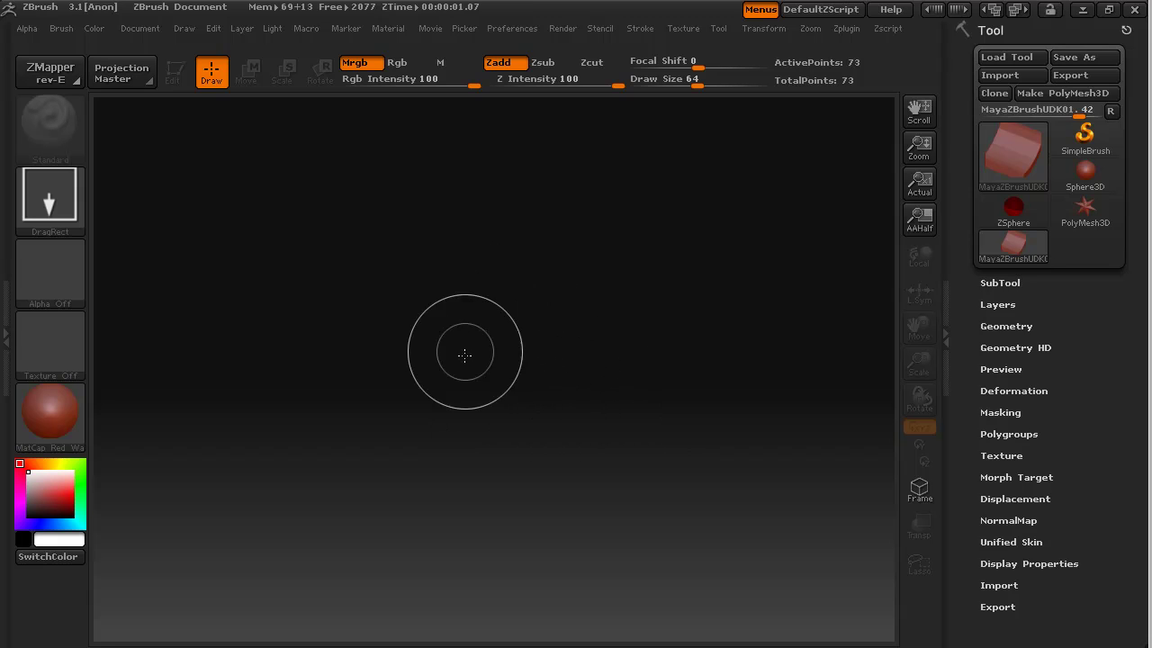
mouse_move(1012, 150)
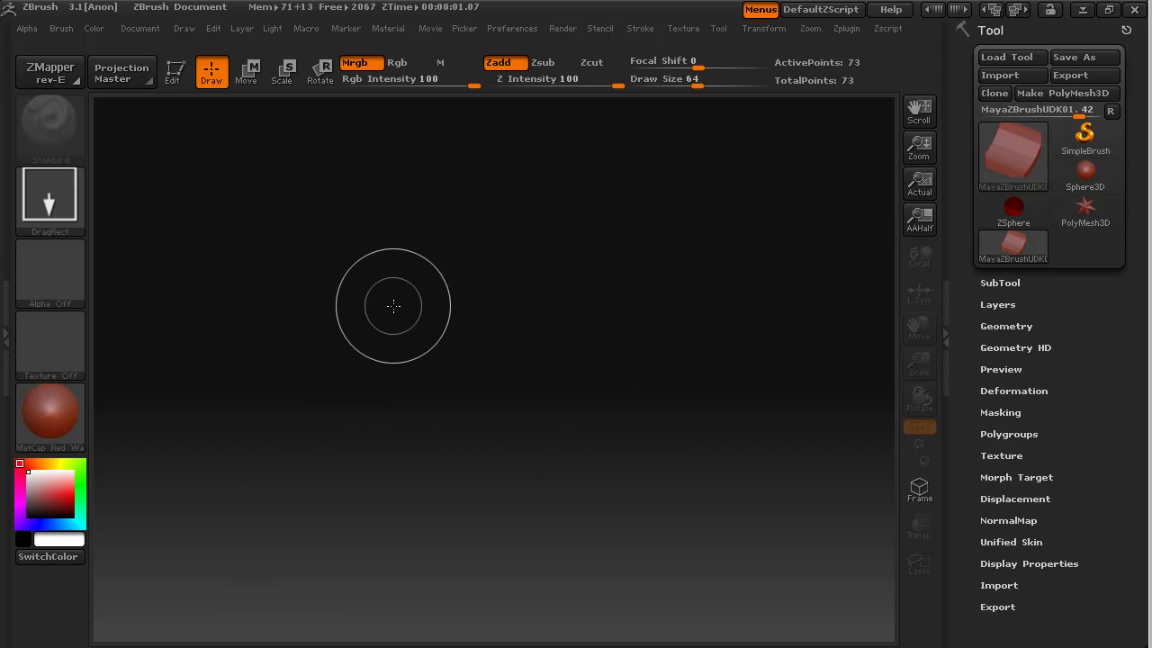
Turn on Edit mode and drag the curved wall mesh onto the canvas, rotated into view.
left_click(177, 81)
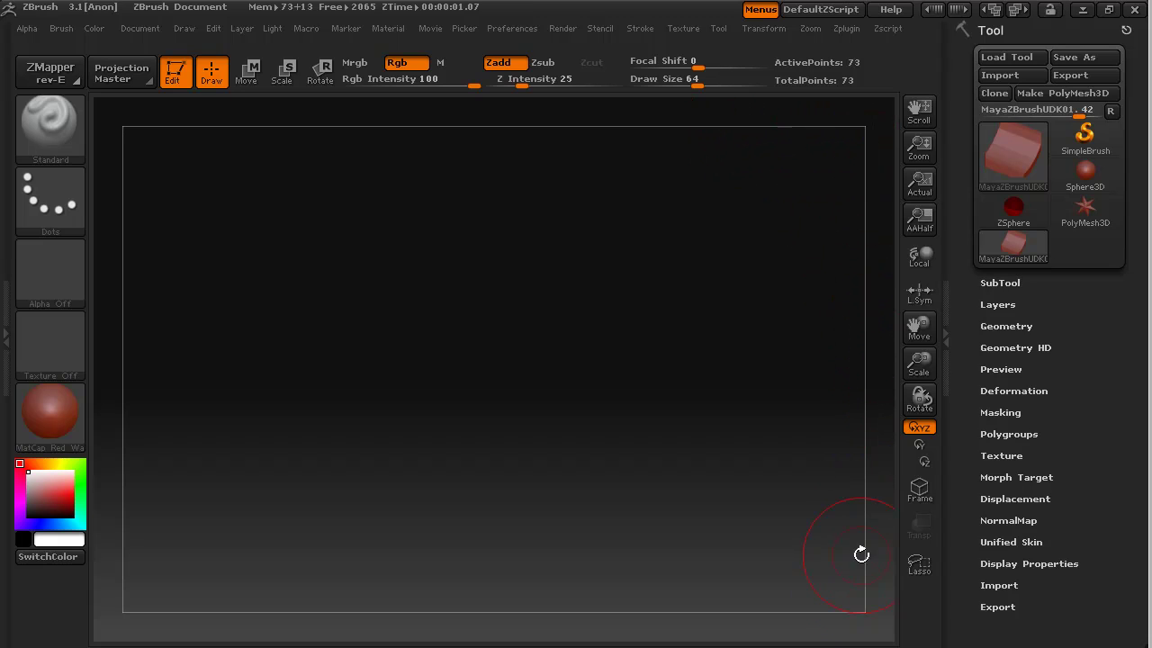
mouse_move(879, 360)
left_mouse_down()
mouse_move(602, 396)
mouse_move(615, 368)
mouse_move(640, 381)
mouse_move(540, 383)
mouse_move(631, 376)
mouse_move(728, 396)
mouse_move(883, 381)
mouse_move(715, 401)
mouse_move(679, 428)
mouse_move(669, 465)
mouse_move(686, 452)
mouse_move(671, 453)
mouse_move(758, 450)
mouse_move(742, 454)
left_mouse_up()
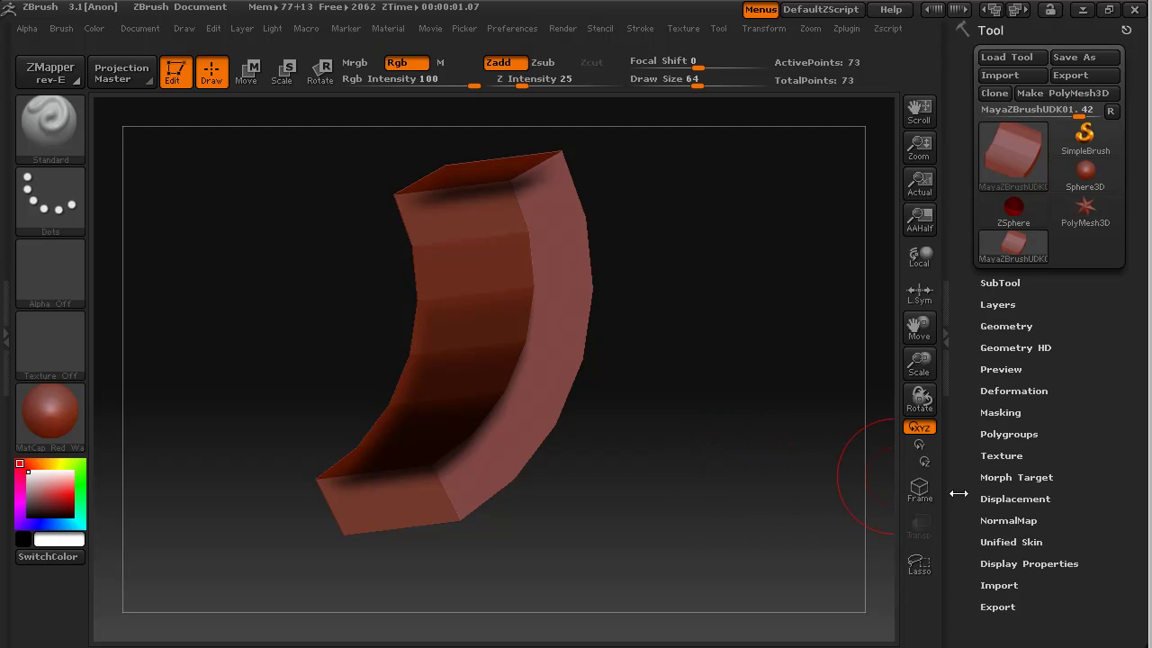
Flip the wall's normals in Display Properties and orbit to check the outward shading.
left_click(1041, 563)
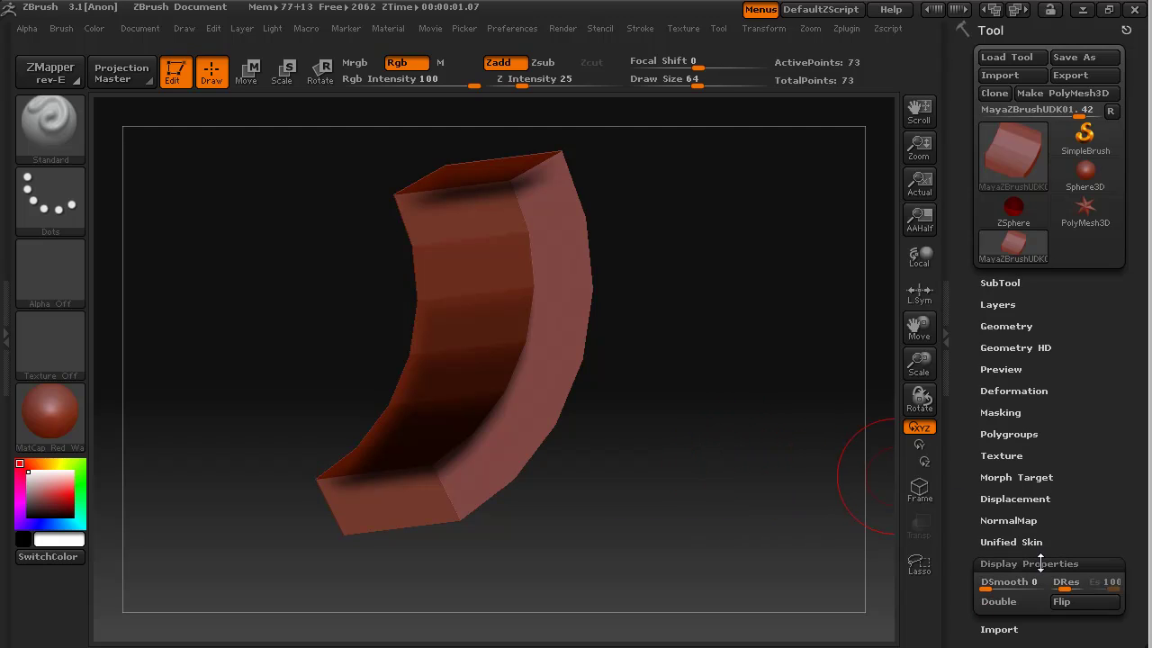
left_click(1085, 611)
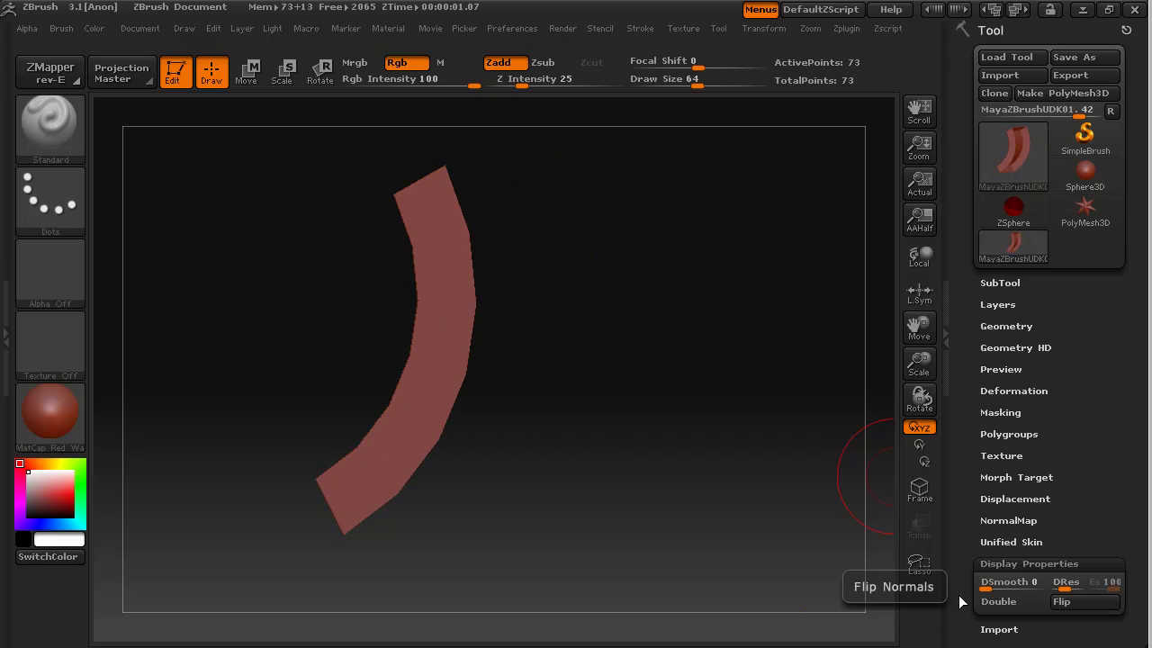
left_click_drag(650, 516, 597, 506)
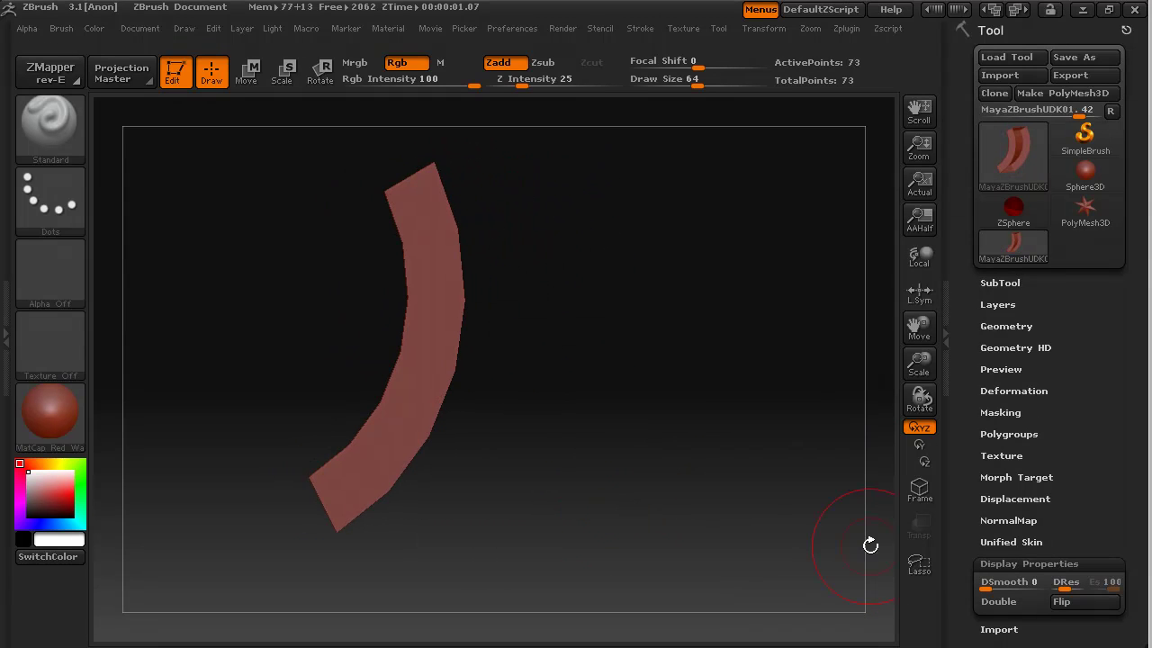
Toggle Double-sided display on and back off, orbiting to edge-on and three-quarter views.
left_click(1006, 608)
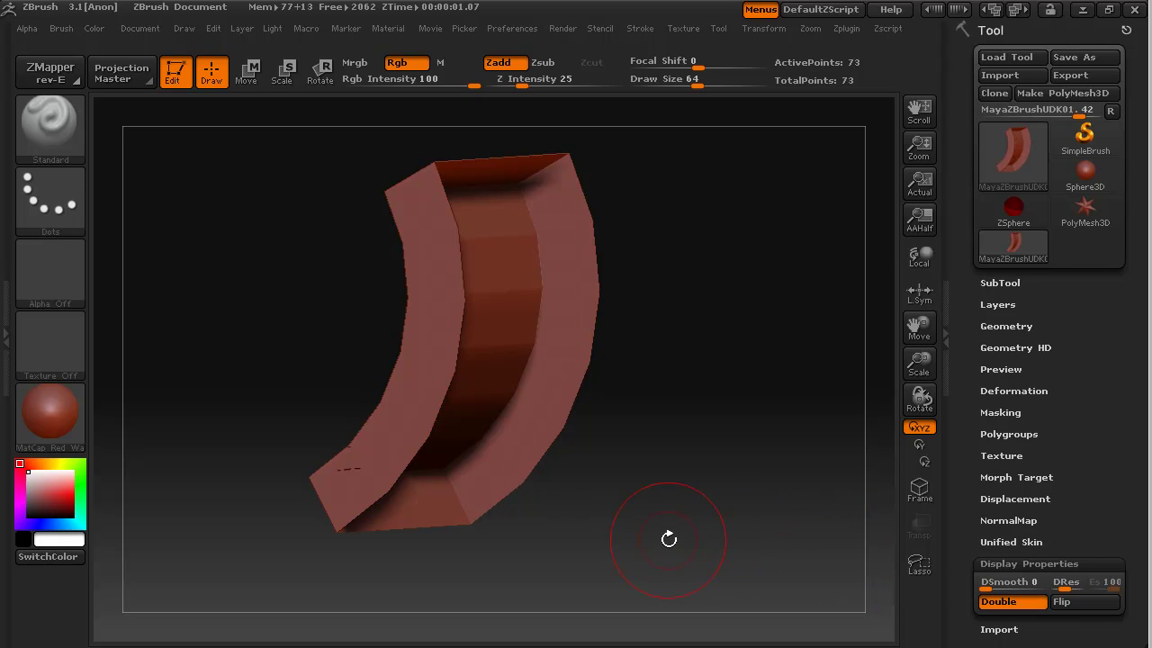
left_click_drag(665, 540, 753, 525)
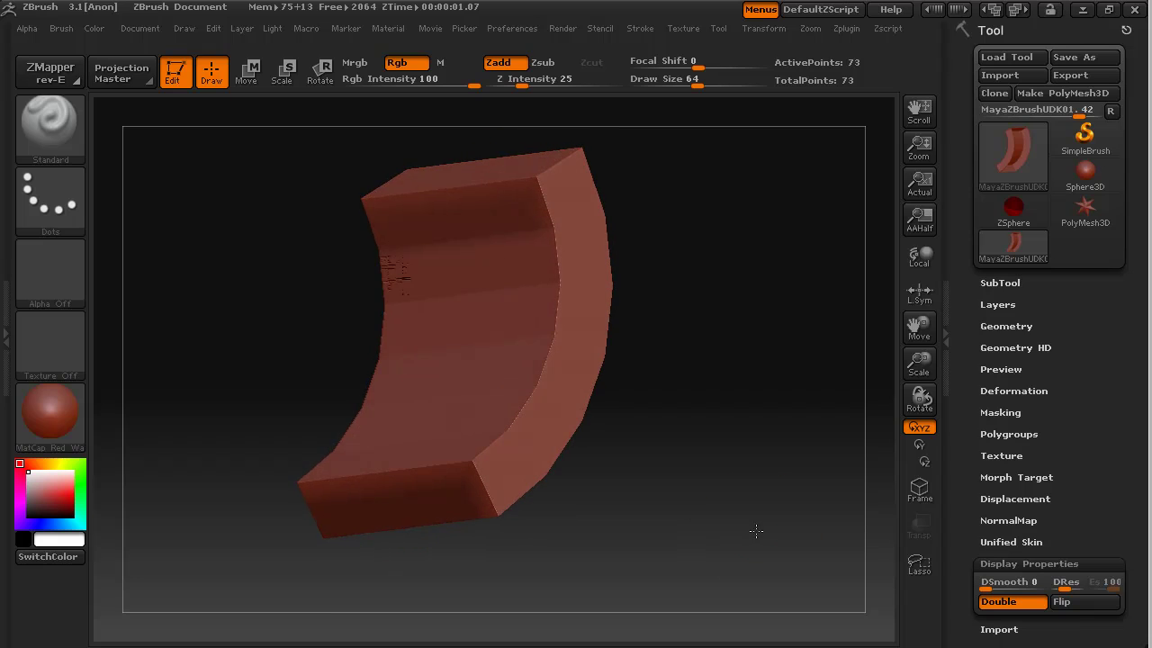
left_click(995, 603)
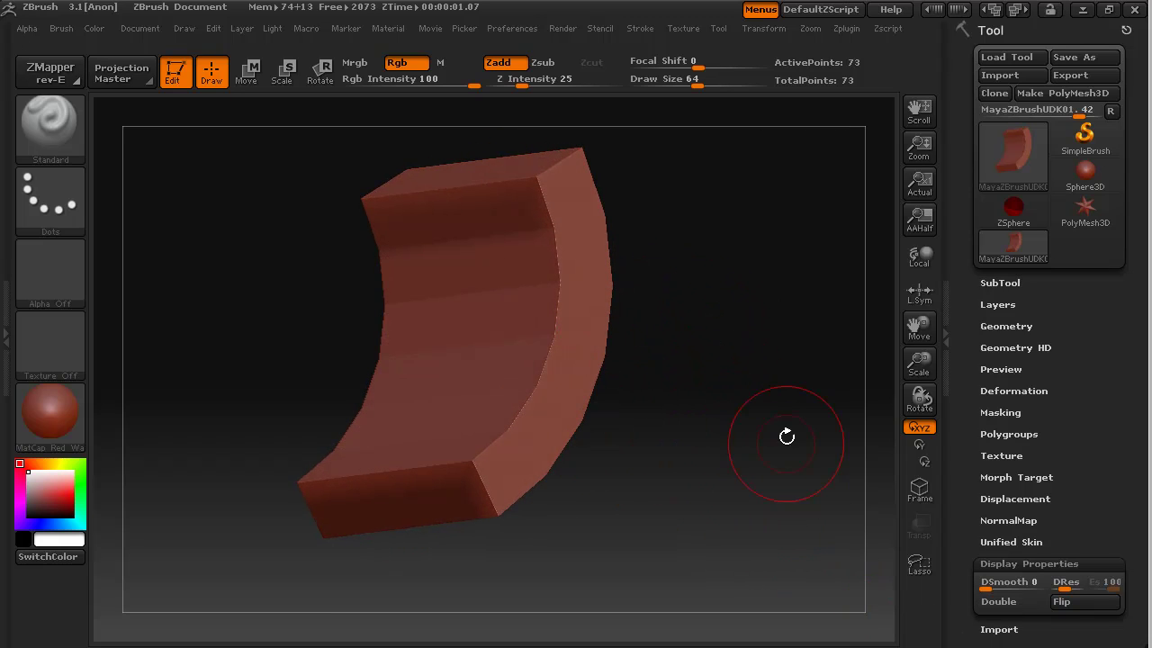
left_click_drag(746, 406, 617, 412, "shift")
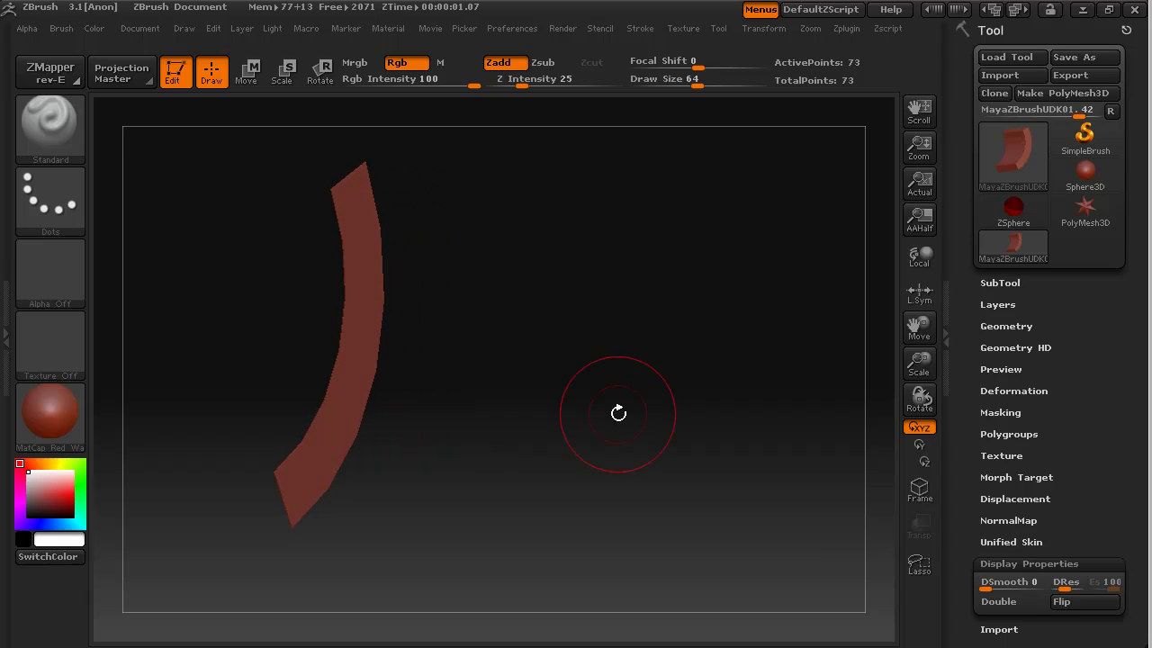
left_click_drag(524, 567, 682, 568)
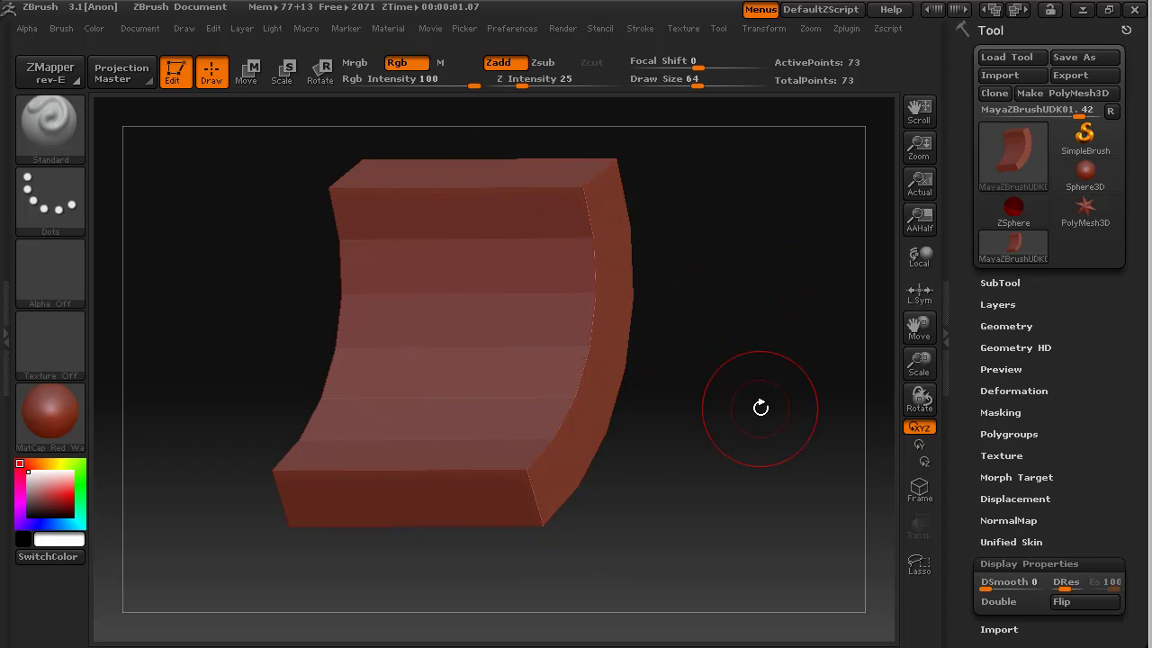
mouse_move(714, 405)
left_mouse_down()
mouse_move(672, 411)
mouse_move(702, 406)
left_mouse_up()
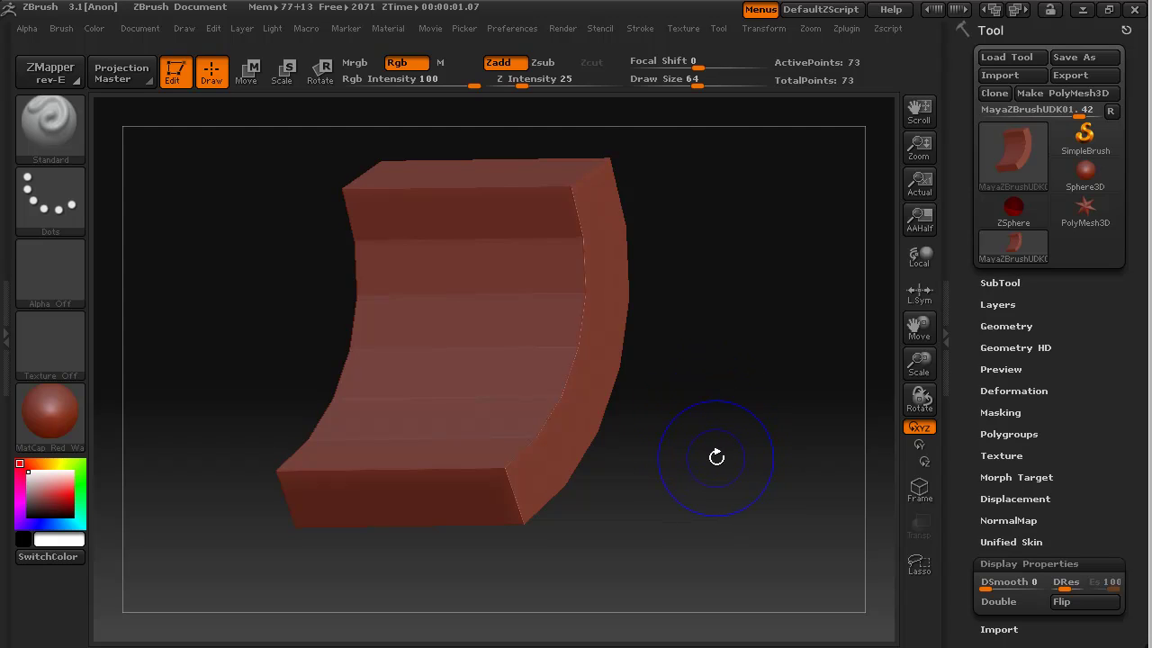
left_click_drag(702, 455, 712, 454, "shift")
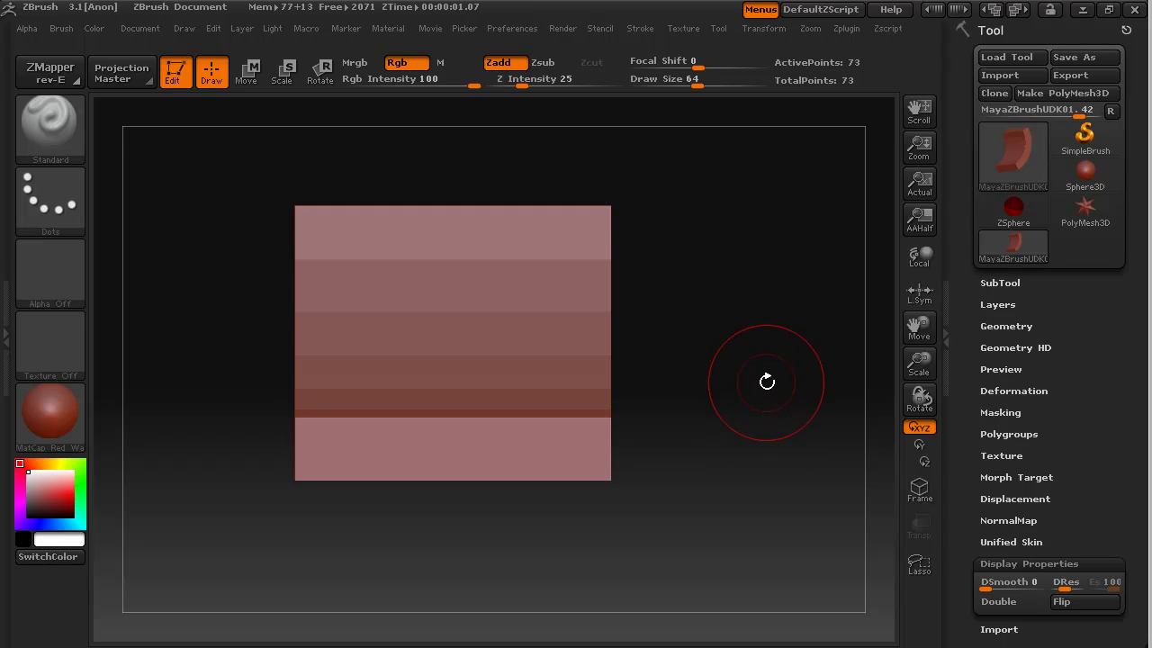
left_click_drag(759, 372, 659, 368)
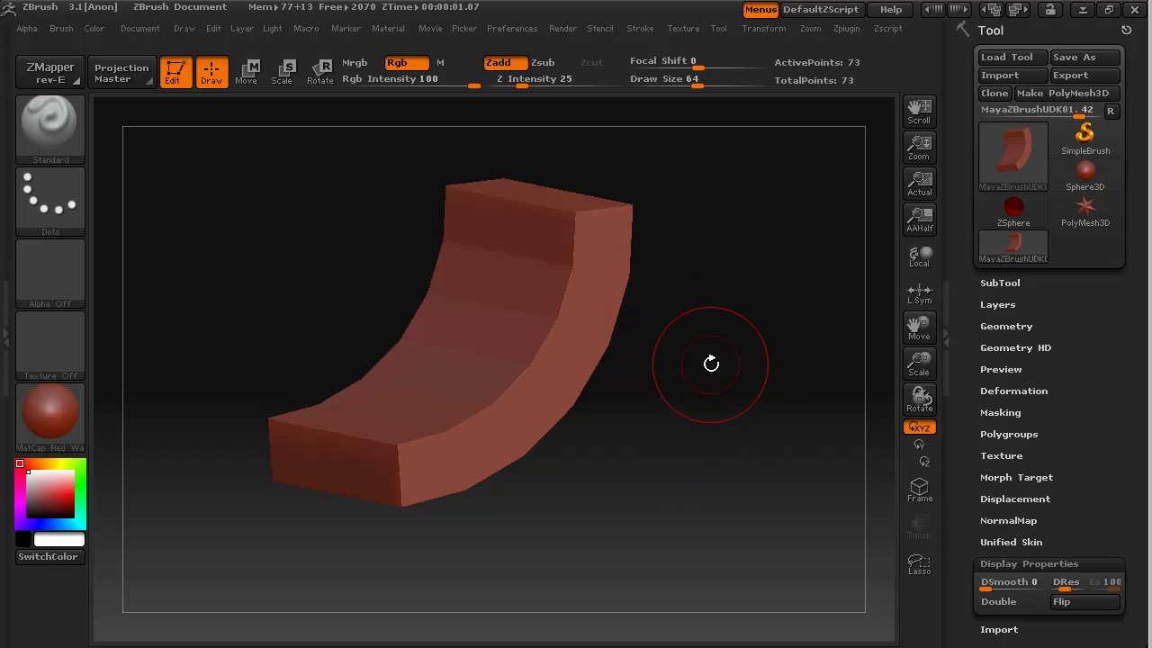
left_click_drag(709, 362, 711, 364)
mouse_move(663, 558)
left_mouse_down()
mouse_move(663, 539)
mouse_move(712, 542)
mouse_move(652, 539)
left_mouse_up()
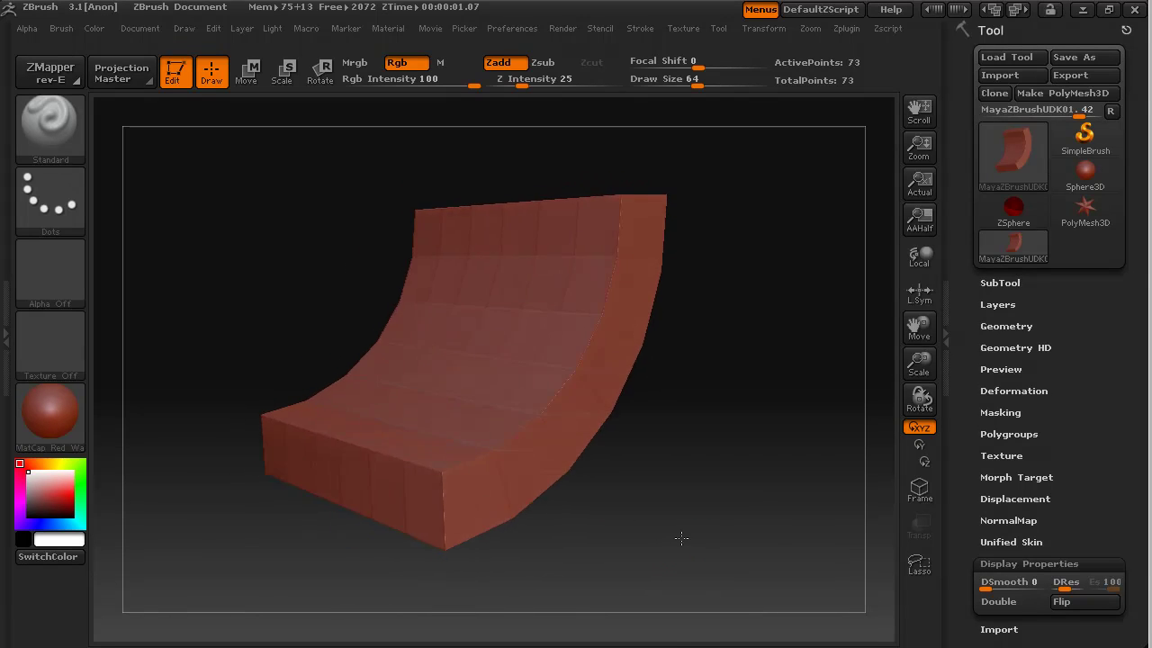
left_click_drag(681, 537, 705, 509)
left_click_drag(742, 471, 673, 408)
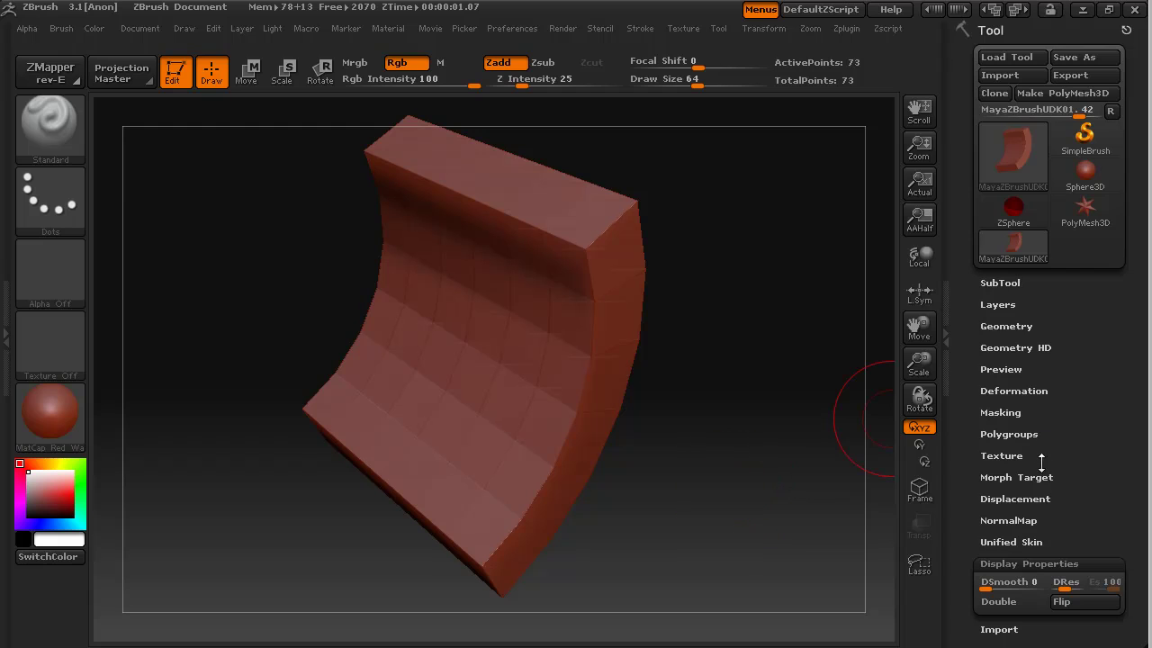
Store the wall's current shape with StoreMT in Morph Target, then orbit to inspect it.
left_click(1029, 477)
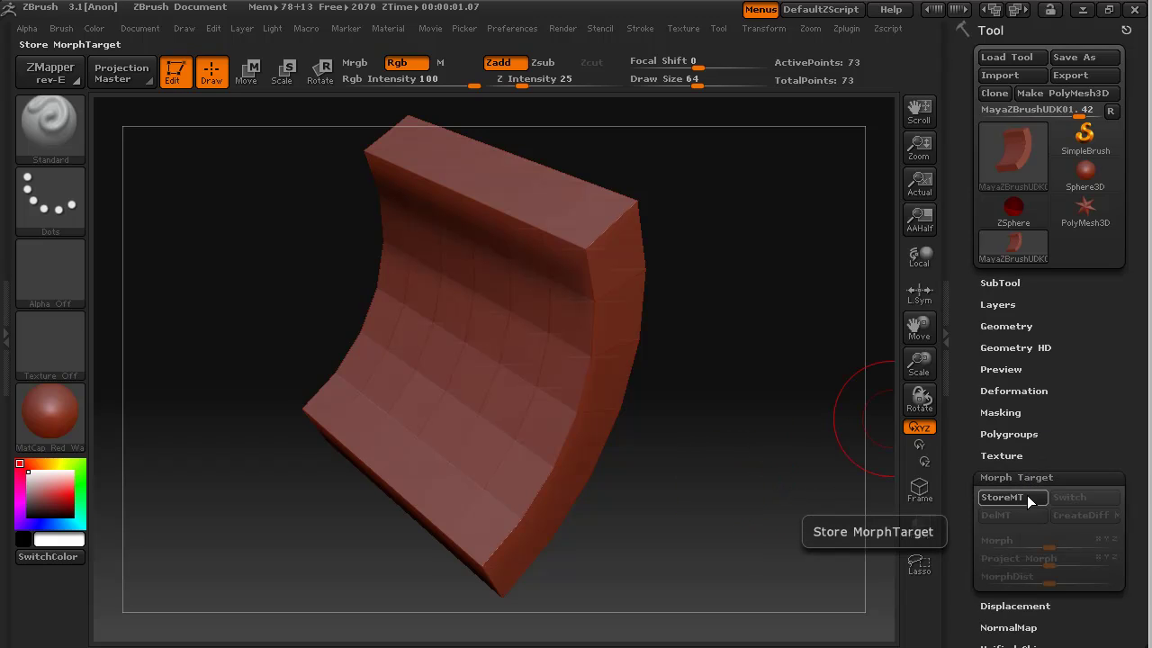
left_click(1029, 496)
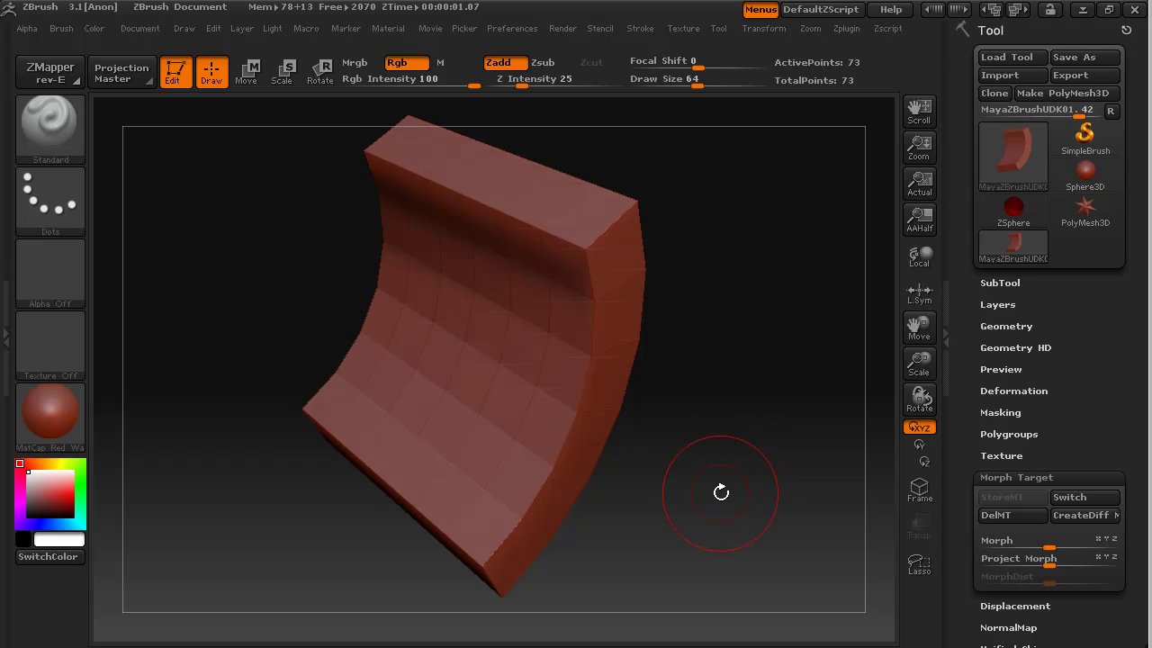
mouse_move(729, 466)
left_mouse_down()
mouse_move(743, 442)
mouse_move(743, 453)
mouse_move(722, 450)
left_mouse_up()
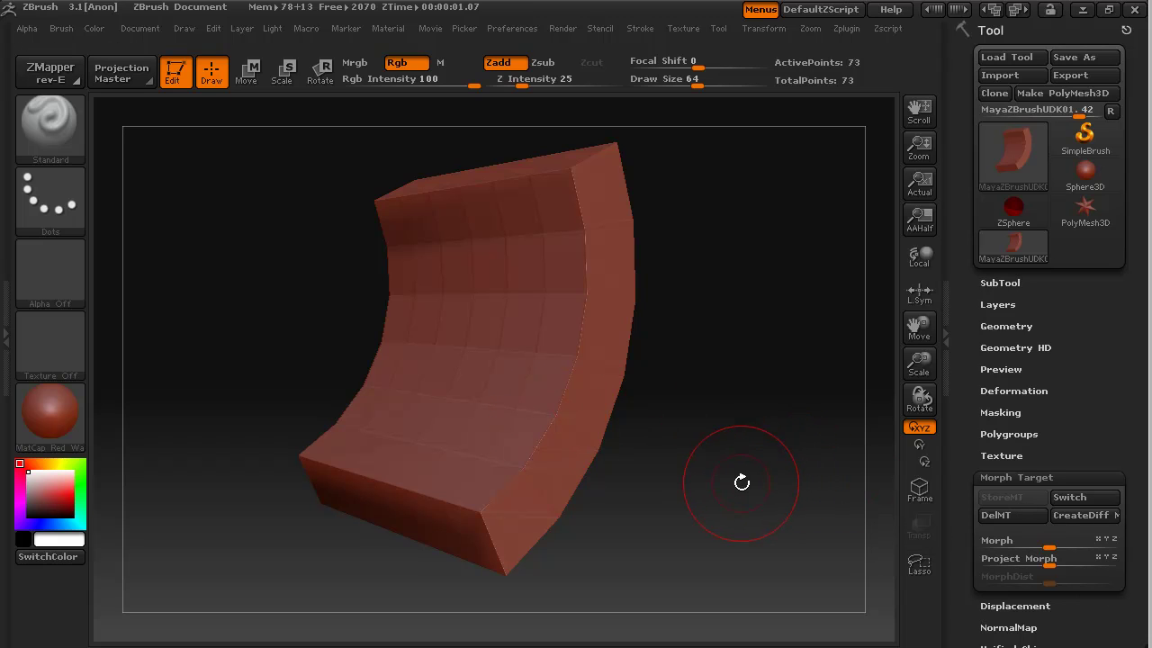
left_click_drag(677, 518, 702, 514)
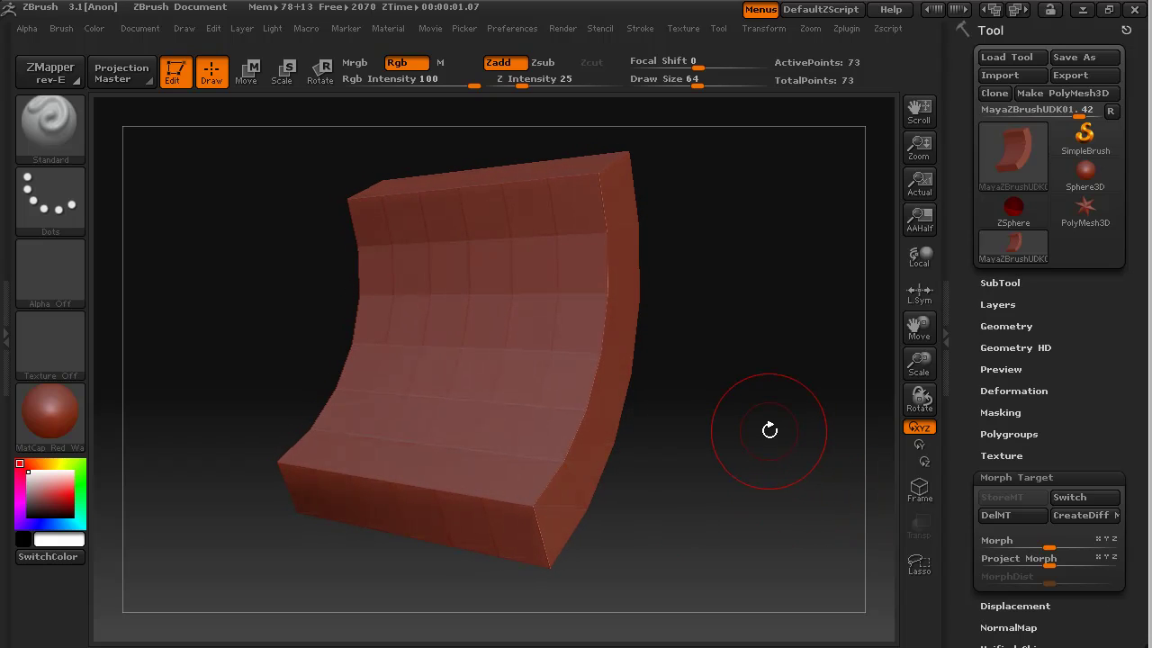
mouse_move(714, 527)
left_mouse_down()
mouse_move(773, 520)
mouse_move(704, 537)
left_mouse_up()
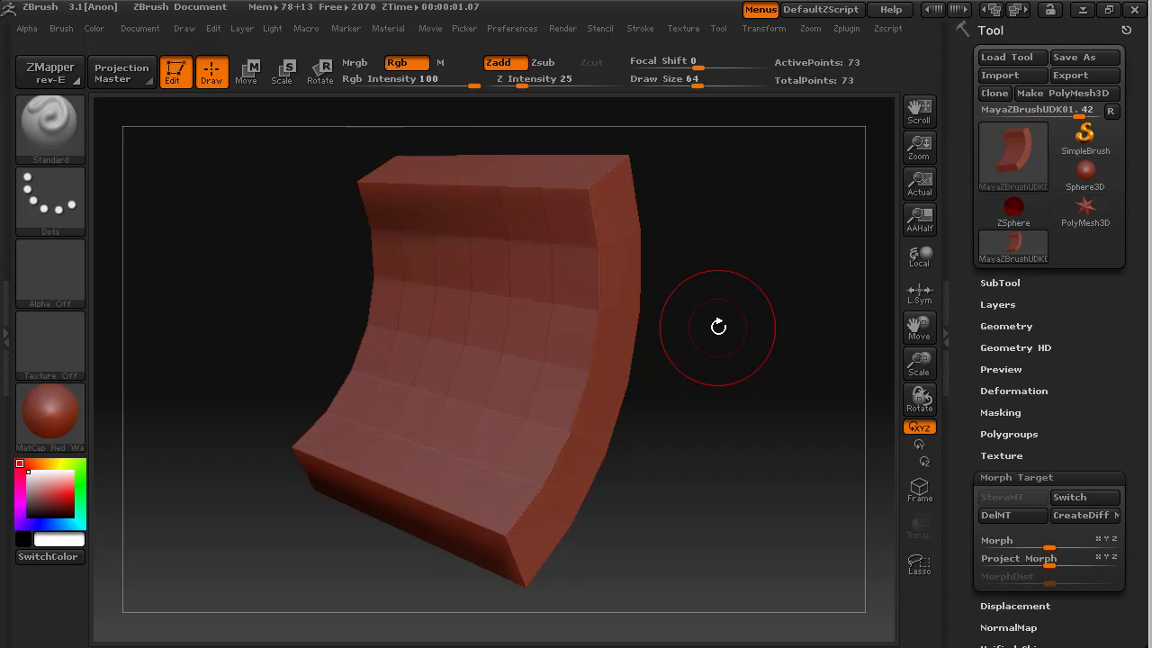
left_click(1008, 326)
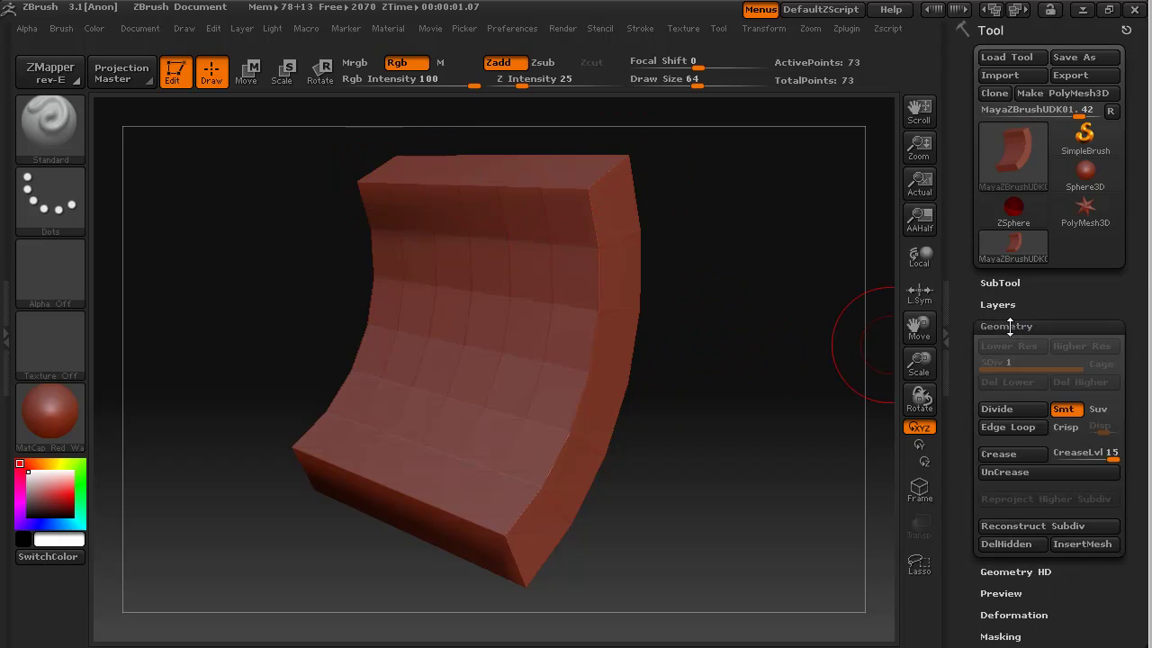
left_click(1016, 410)
left_click_drag(684, 522, 707, 468)
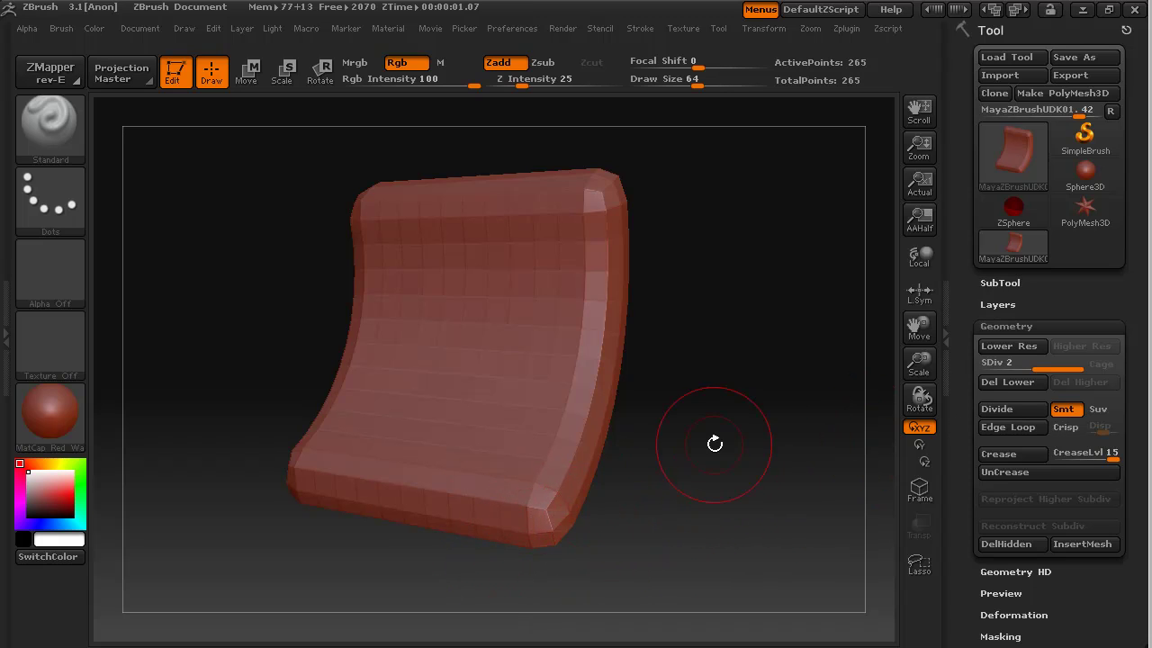
key("shift+d")
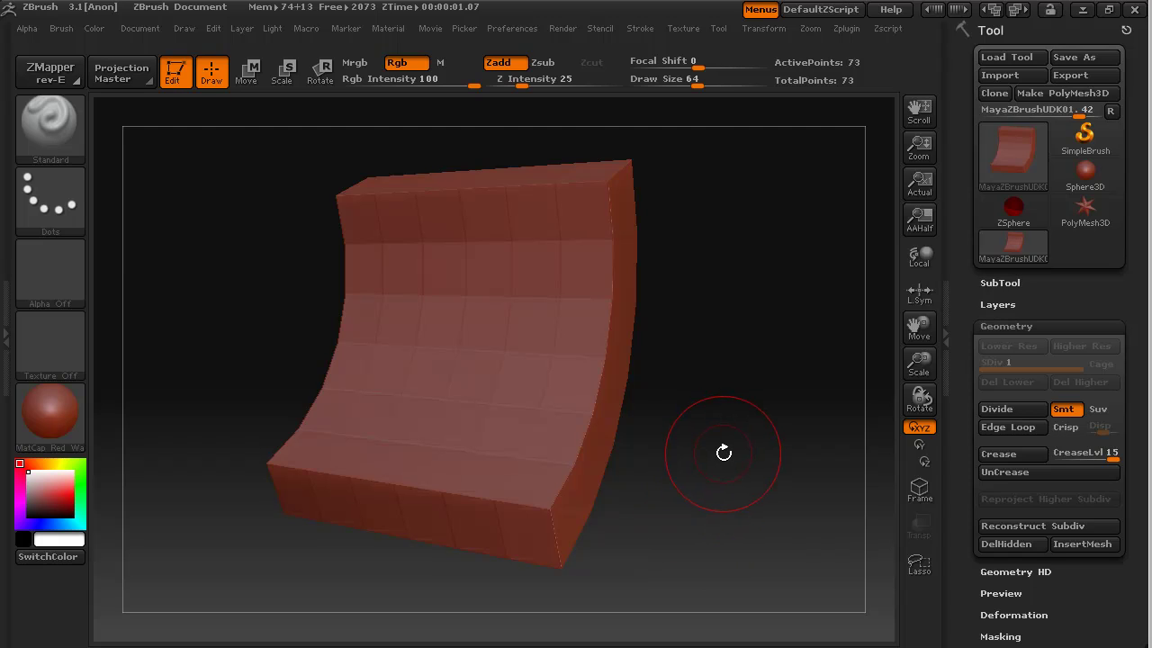
Orbit the curved wall through front and three-quarter views to inspect it.
mouse_move(707, 530)
left_mouse_down()
mouse_move(696, 545)
mouse_move(724, 536)
left_mouse_up()
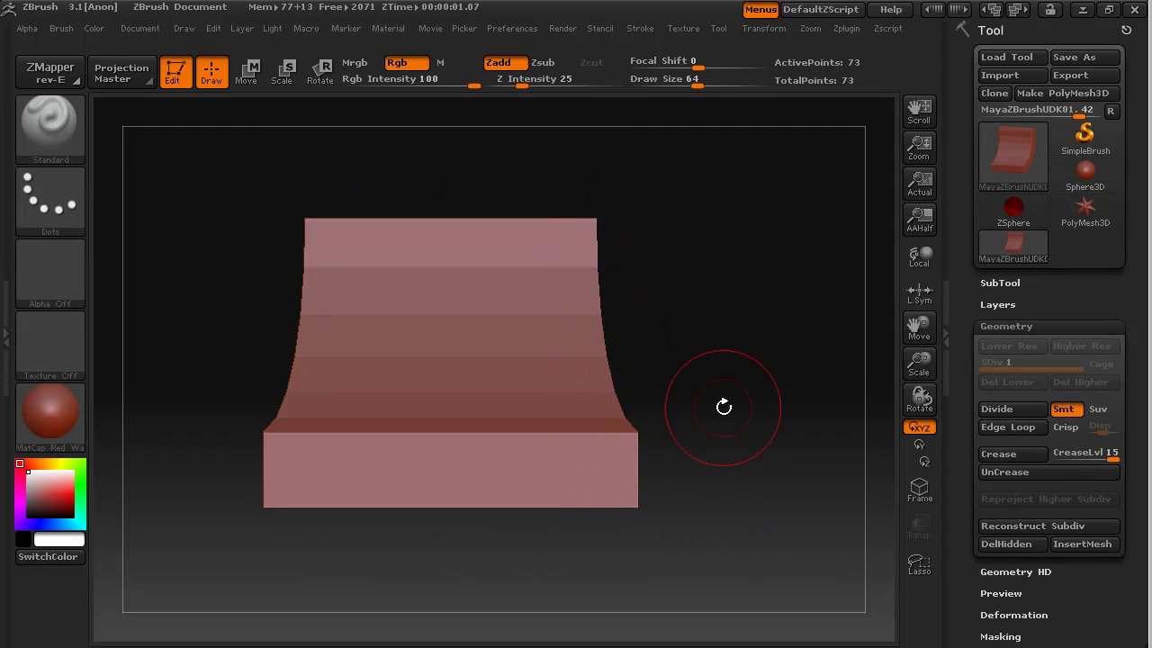
mouse_move(723, 404)
left_mouse_down()
mouse_move(704, 414)
mouse_move(697, 444)
mouse_move(711, 479)
mouse_move(723, 406)
left_mouse_up()
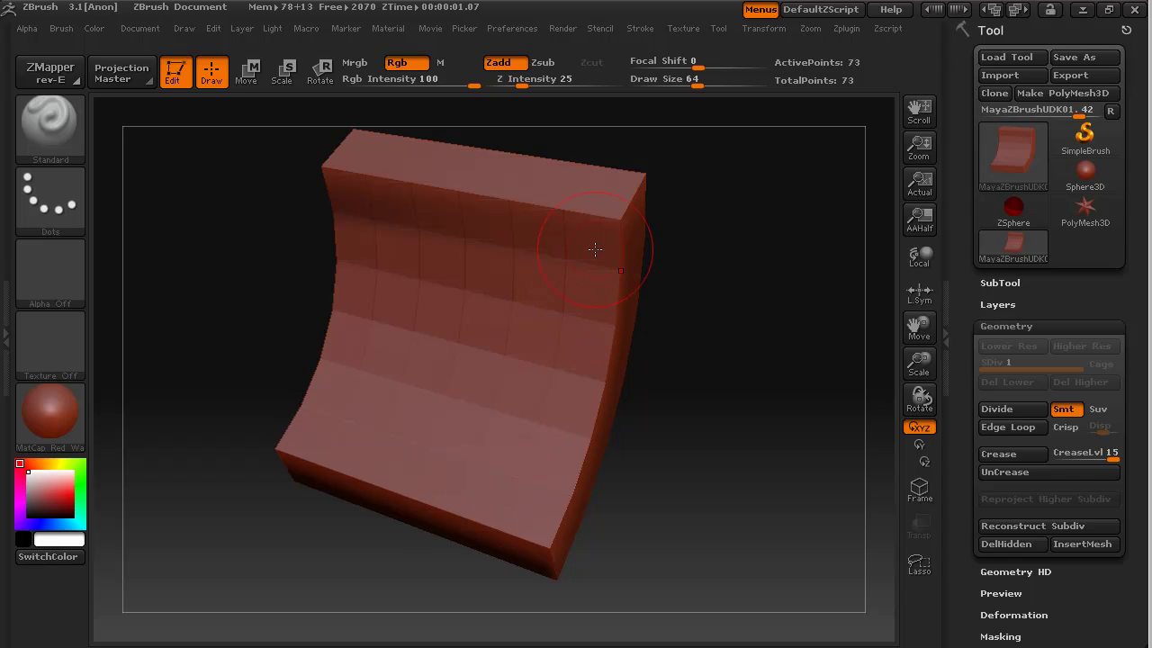
left_click_drag(672, 522, 568, 517)
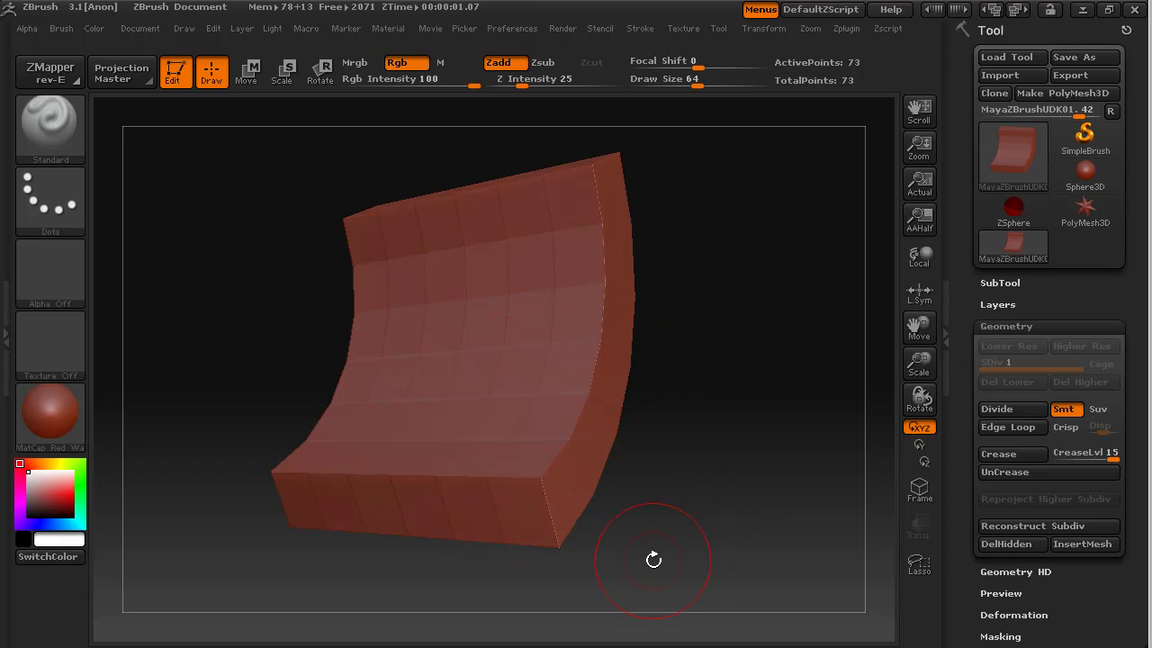
left_click_drag(654, 559, 698, 571)
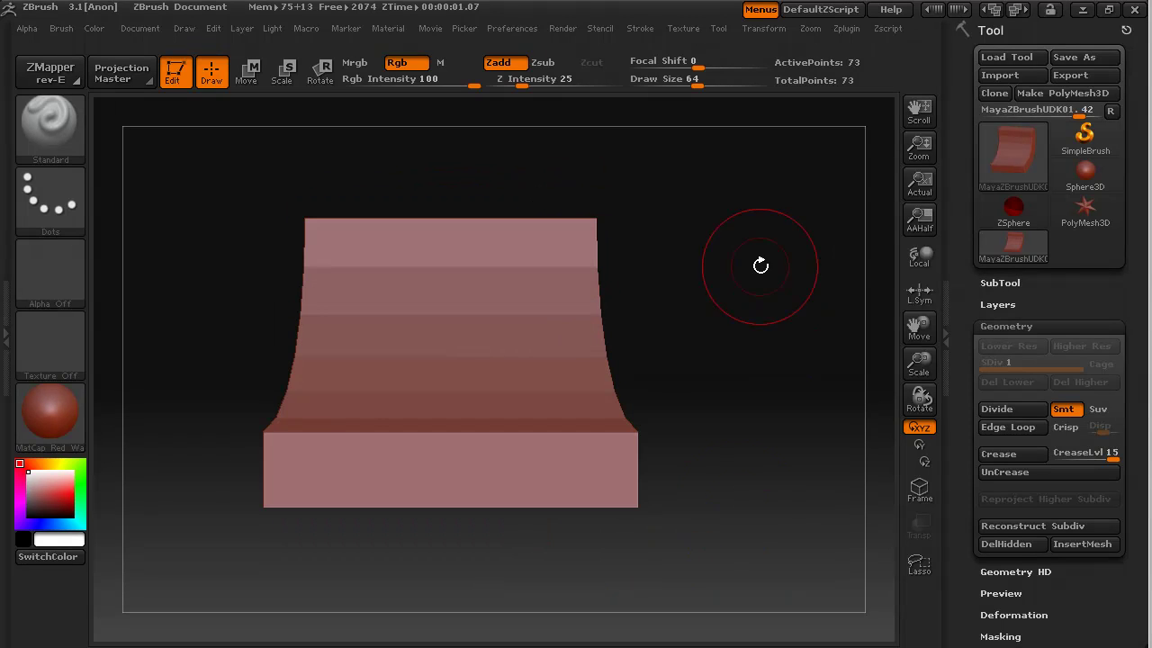
mouse_move(761, 264)
left_mouse_down()
mouse_move(710, 294)
mouse_move(692, 324)
mouse_move(700, 274)
mouse_move(700, 308)
left_mouse_up()
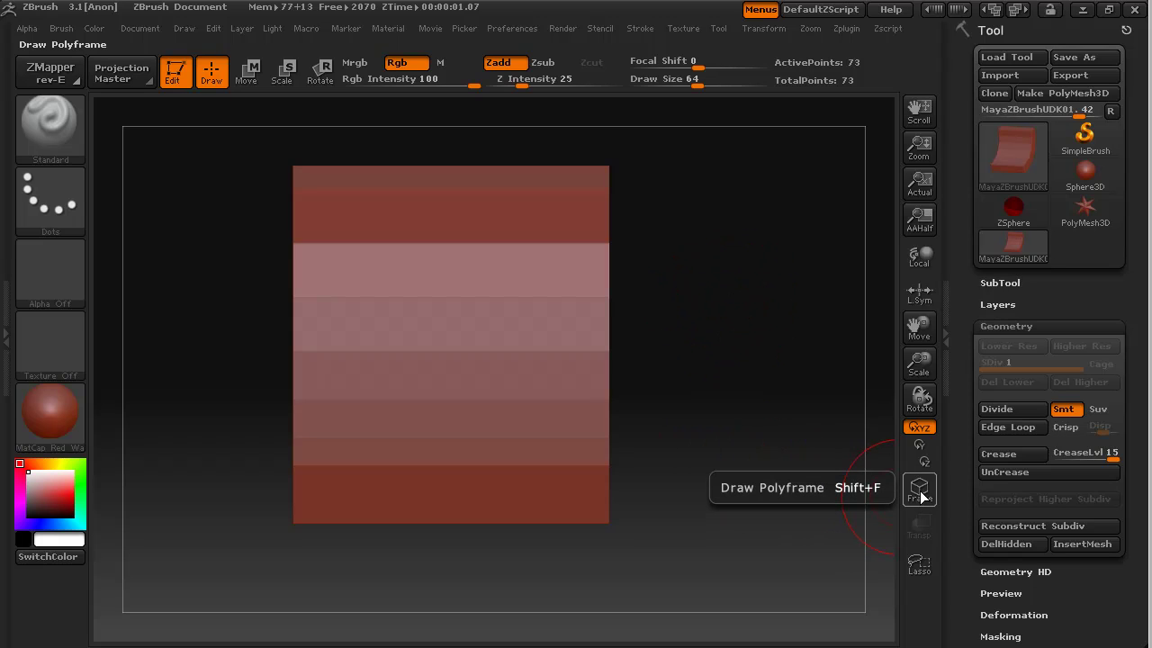
left_click(920, 494)
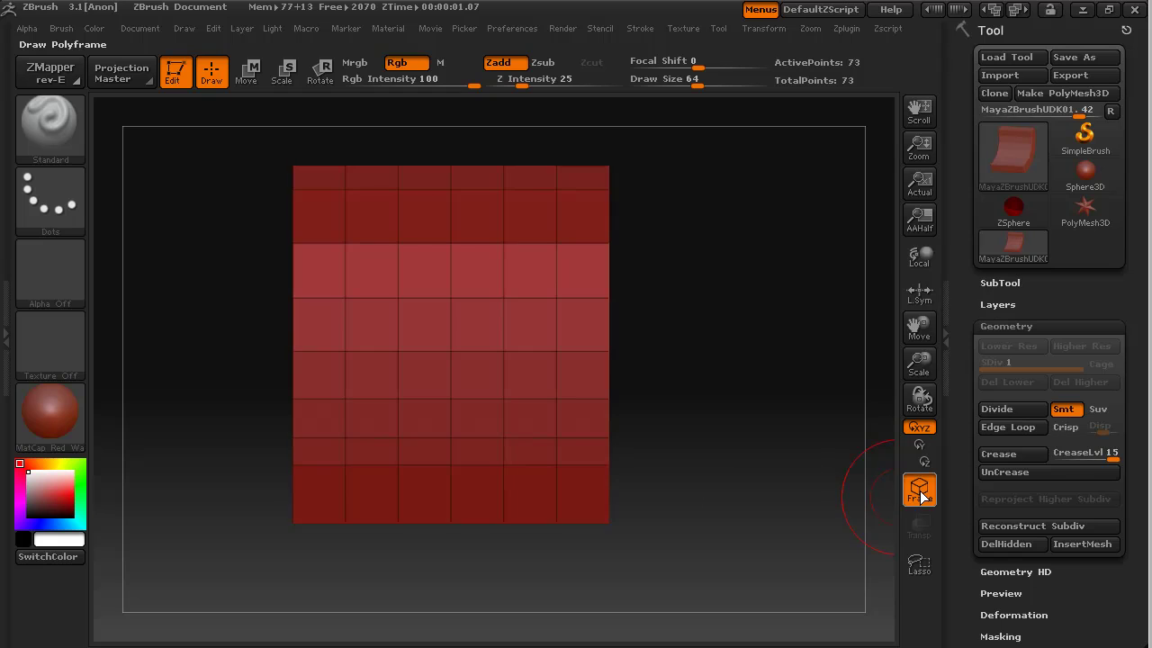
left_click_drag(730, 419, 645, 417)
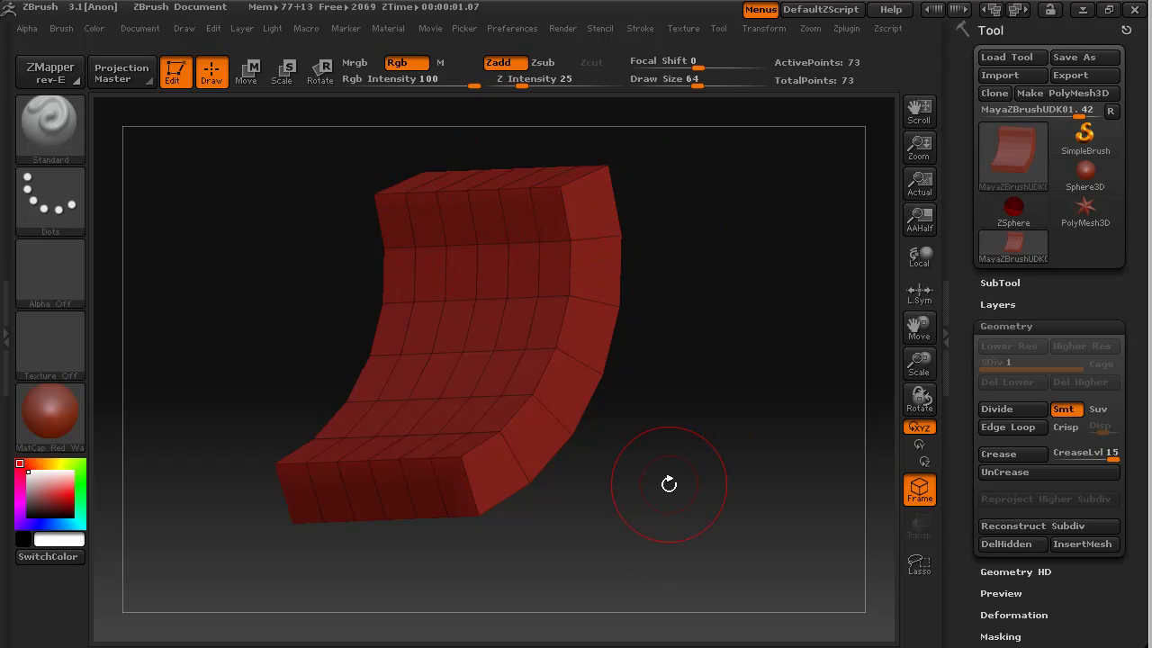
left_click_drag(671, 480, 748, 492)
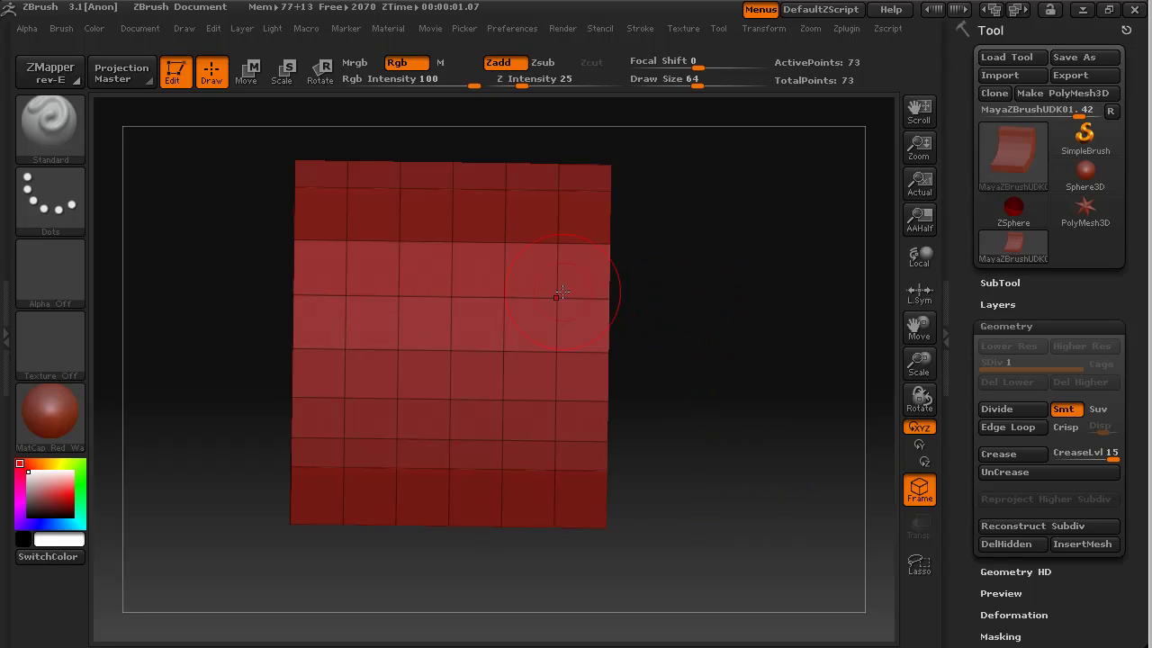
mouse_move(805, 337)
left_mouse_down()
mouse_move(689, 329)
mouse_move(800, 330)
mouse_move(814, 349)
mouse_move(804, 352)
left_mouse_up()
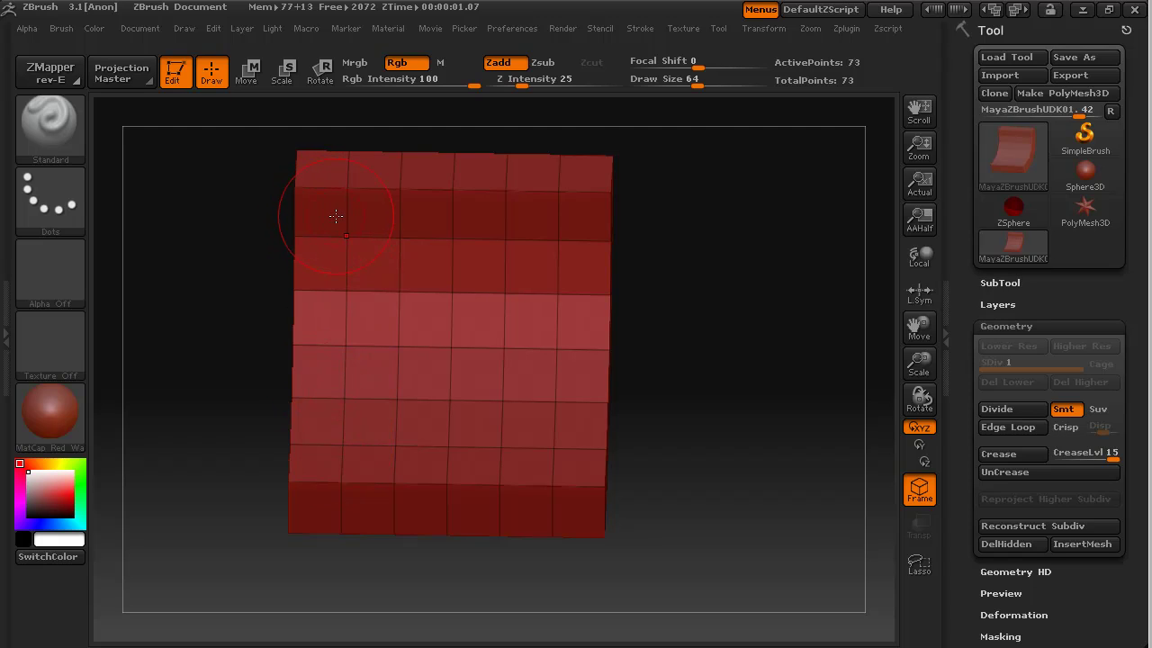
Ctrl+Shift box-select the wall's front faces to hide them, leaving the top and bottom rows.
key("ctrl+shift")
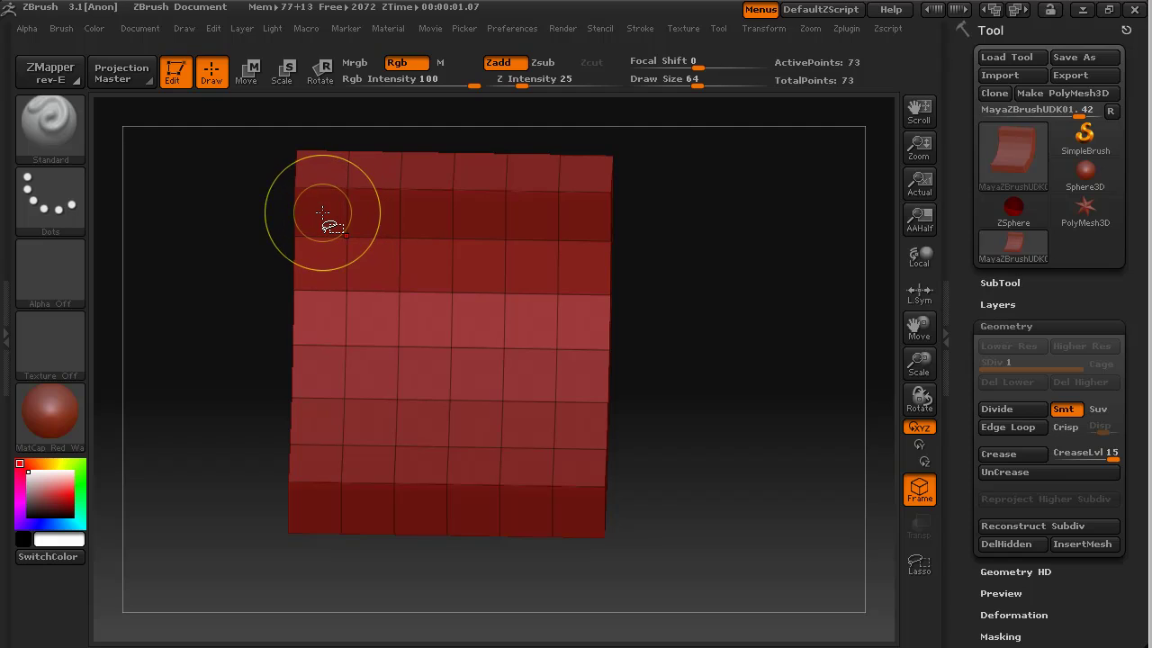
left_click_drag(323, 213, 580, 467, "ctrl+shift")
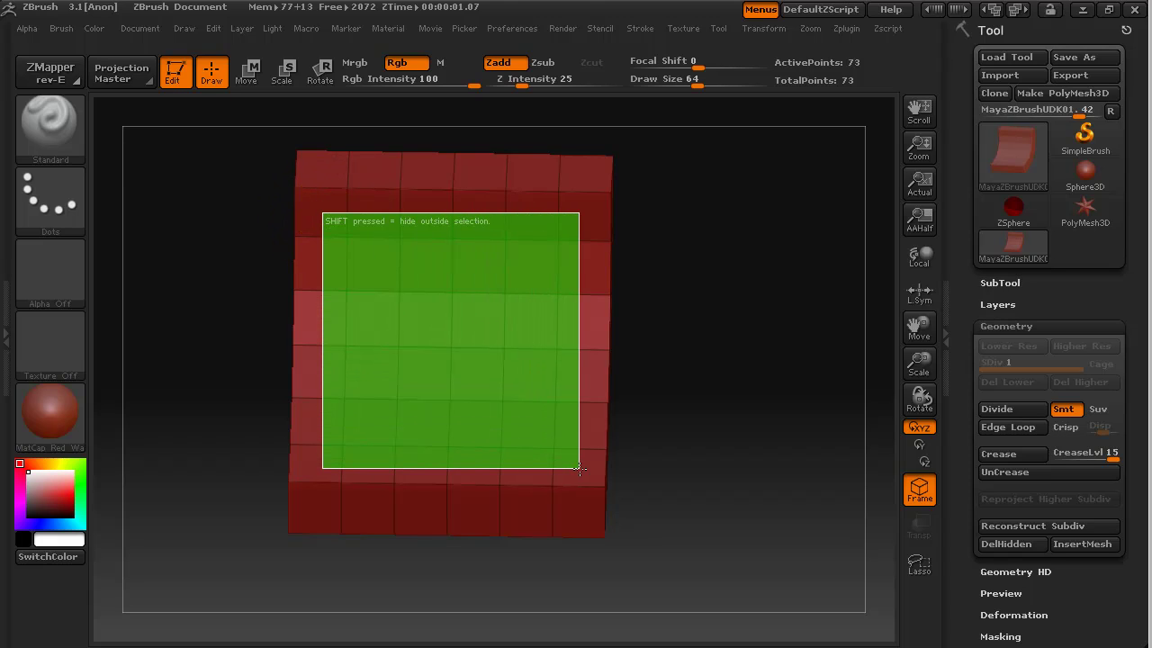
left_click_drag(579, 467, 580, 467, "ctrl")
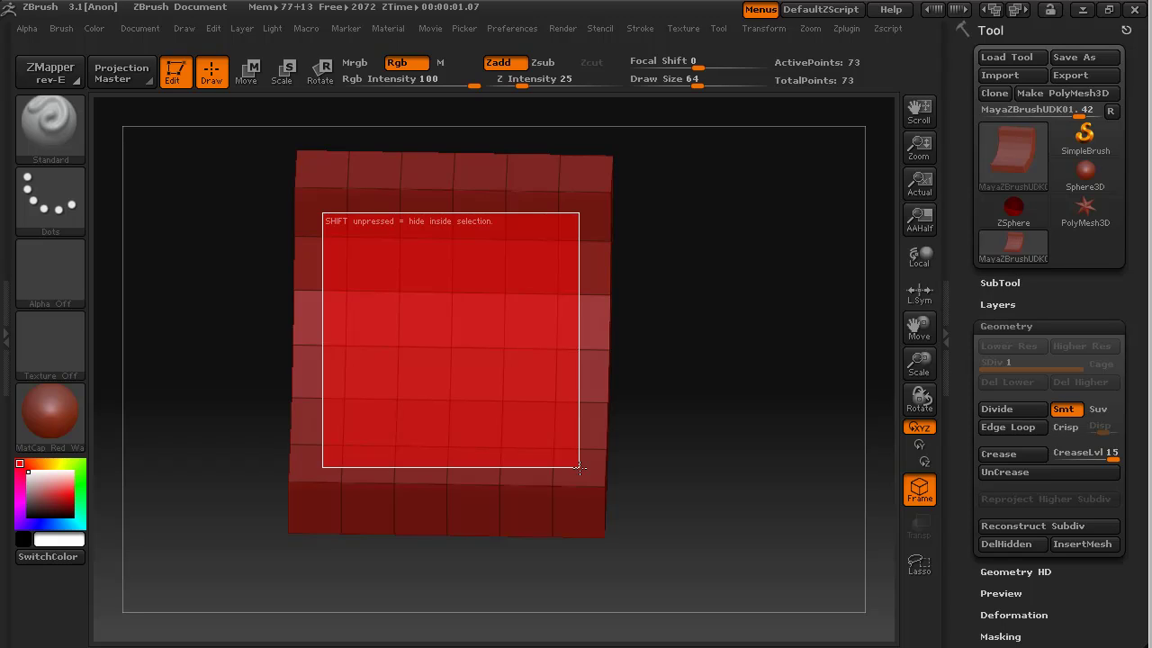
left_click_drag(579, 467, 580, 466, "ctrl")
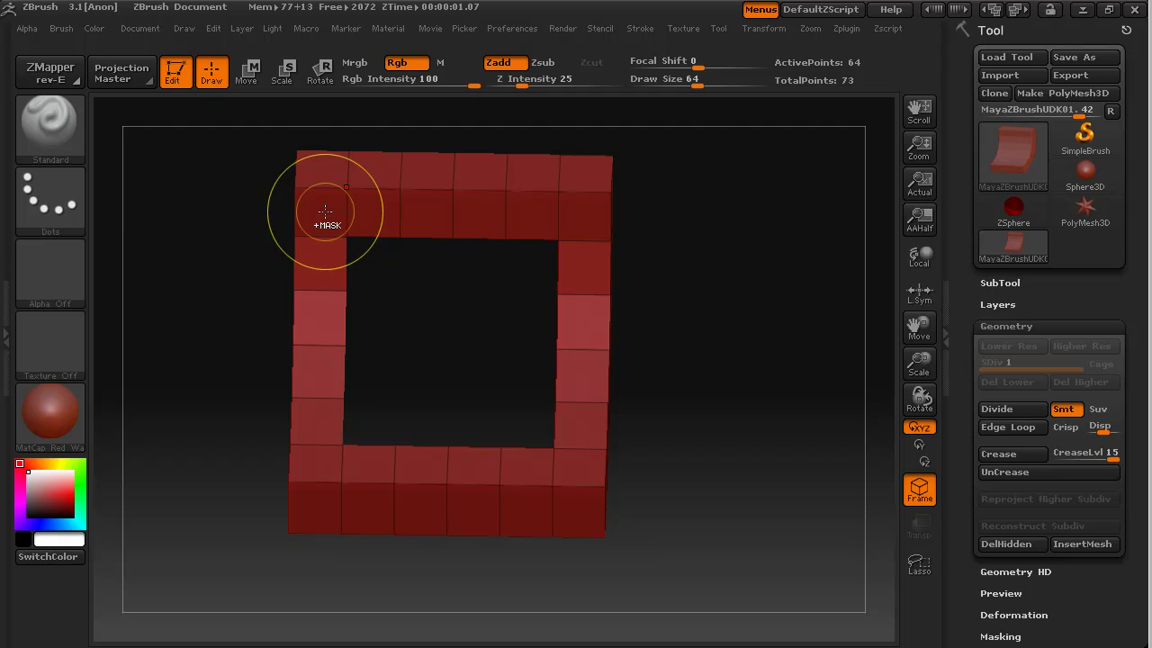
mouse_move(323, 214)
left_mouse_down("ctrl+shift")
mouse_move(553, 369)
mouse_move(578, 470)
left_mouse_up("ctrl+shift")
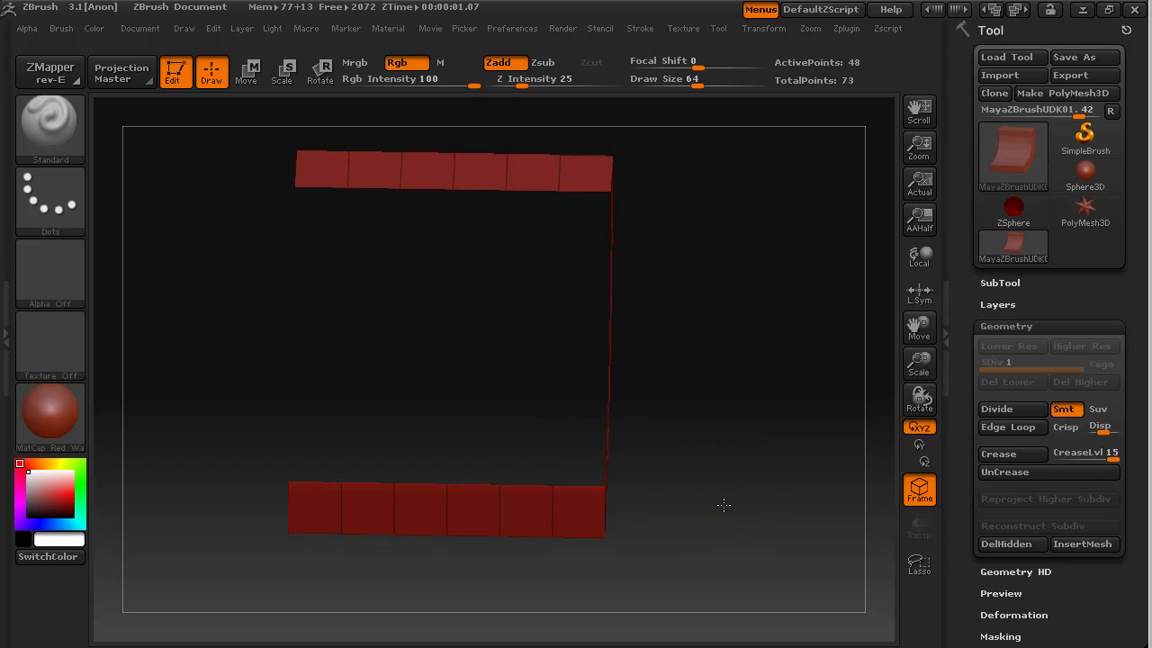
Hide the remaining front faces, then invert visibility so only the curved front face shows.
left_click_drag(719, 501, 709, 525)
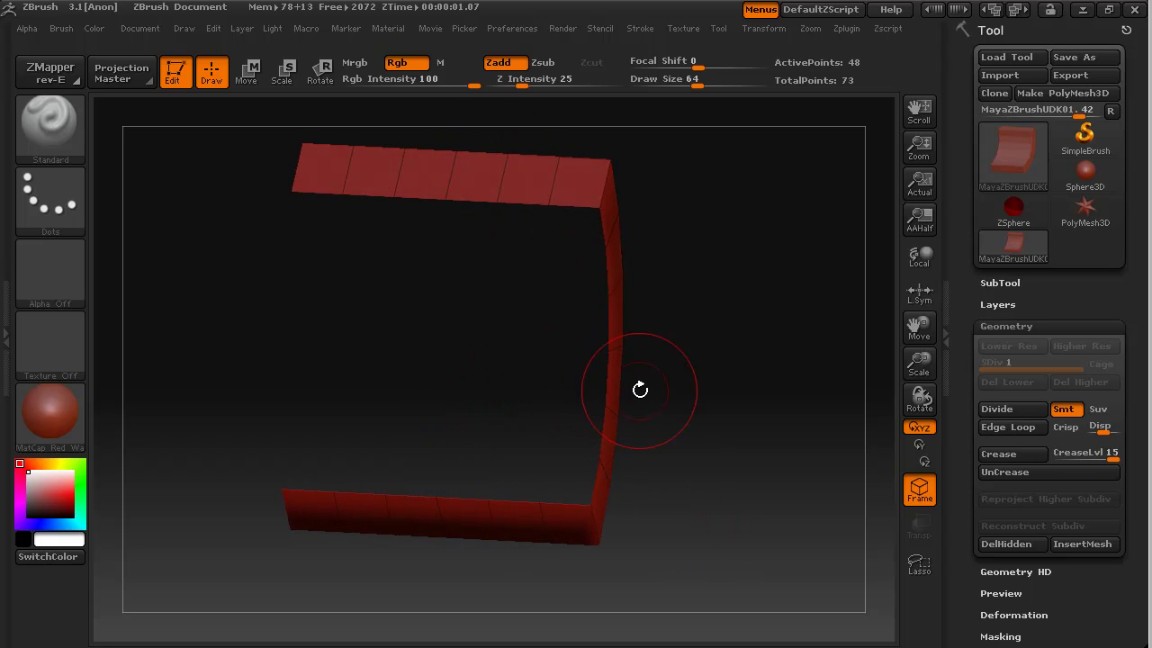
mouse_move(721, 383)
left_mouse_down()
mouse_move(705, 349)
mouse_move(702, 360)
left_mouse_up()
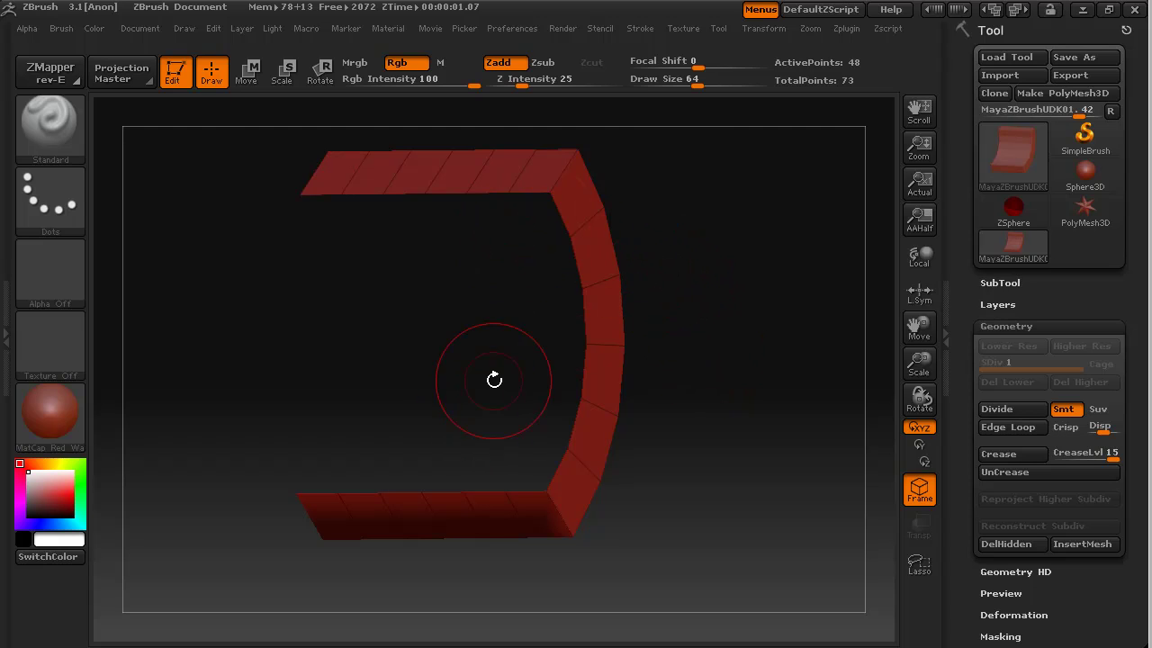
key("ctrl")
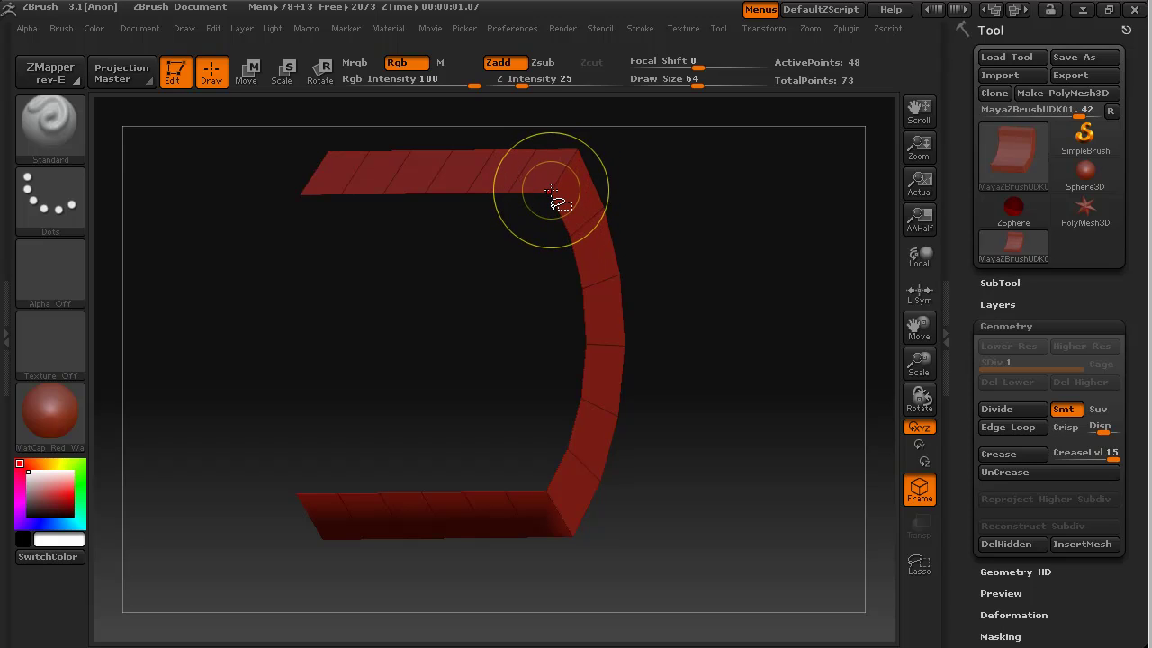
left_click_drag(551, 191, 638, 222)
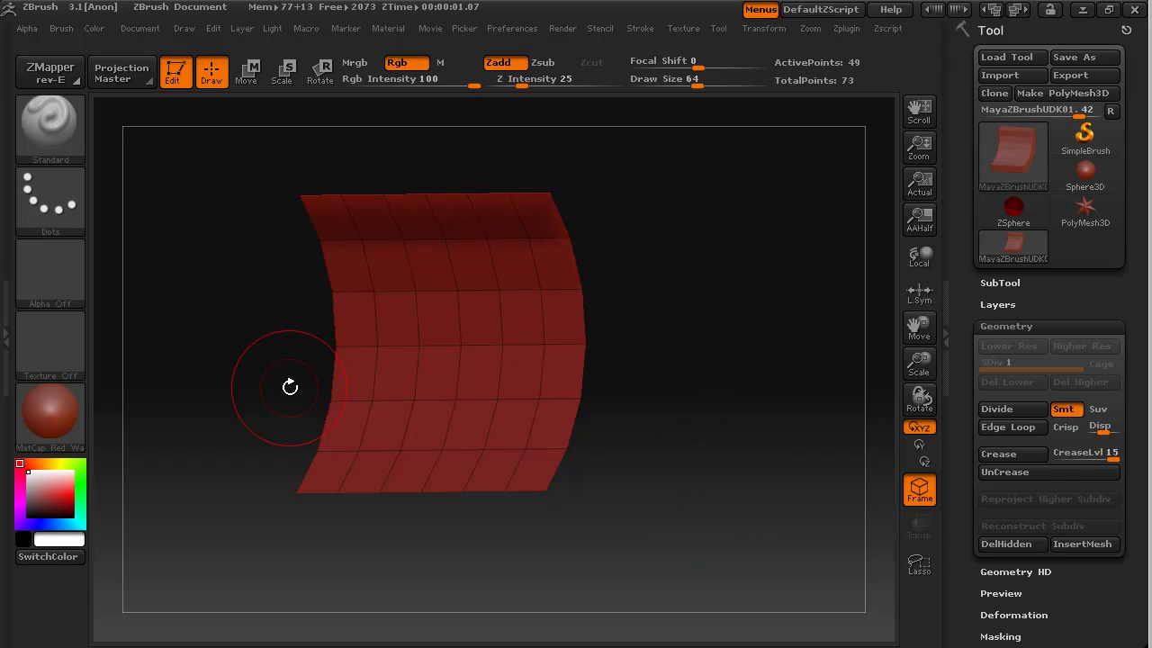
mouse_move(670, 557)
left_mouse_down()
mouse_move(818, 540)
mouse_move(784, 535)
mouse_move(641, 562)
mouse_move(669, 564)
left_mouse_up()
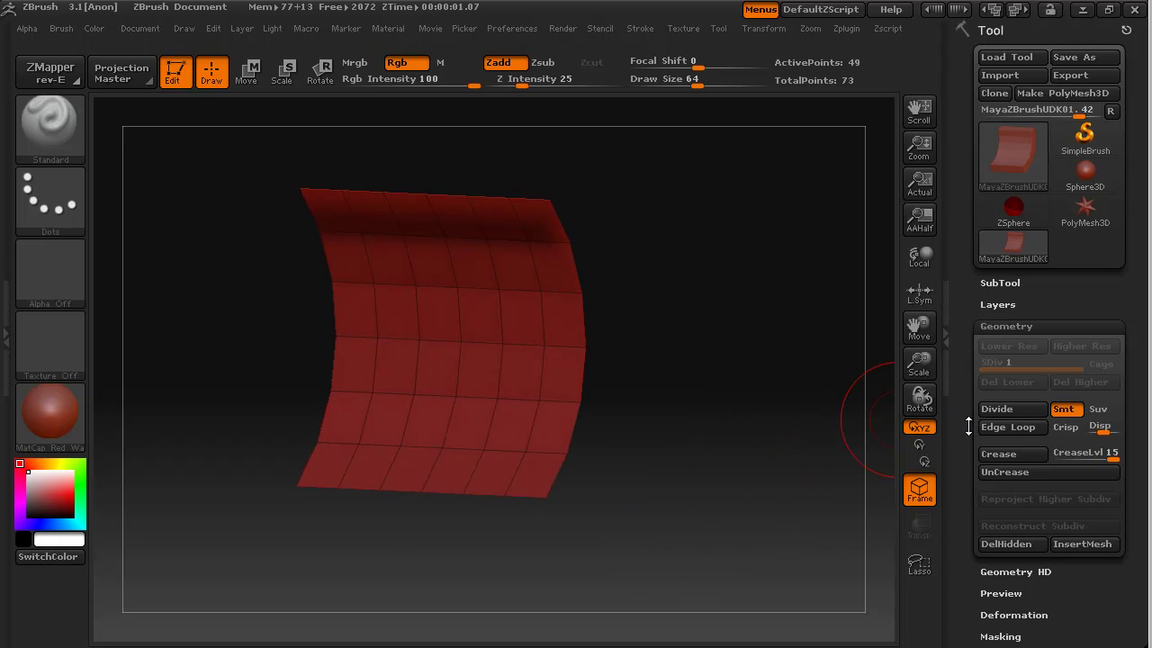
left_click_drag(968, 426, 962, 266)
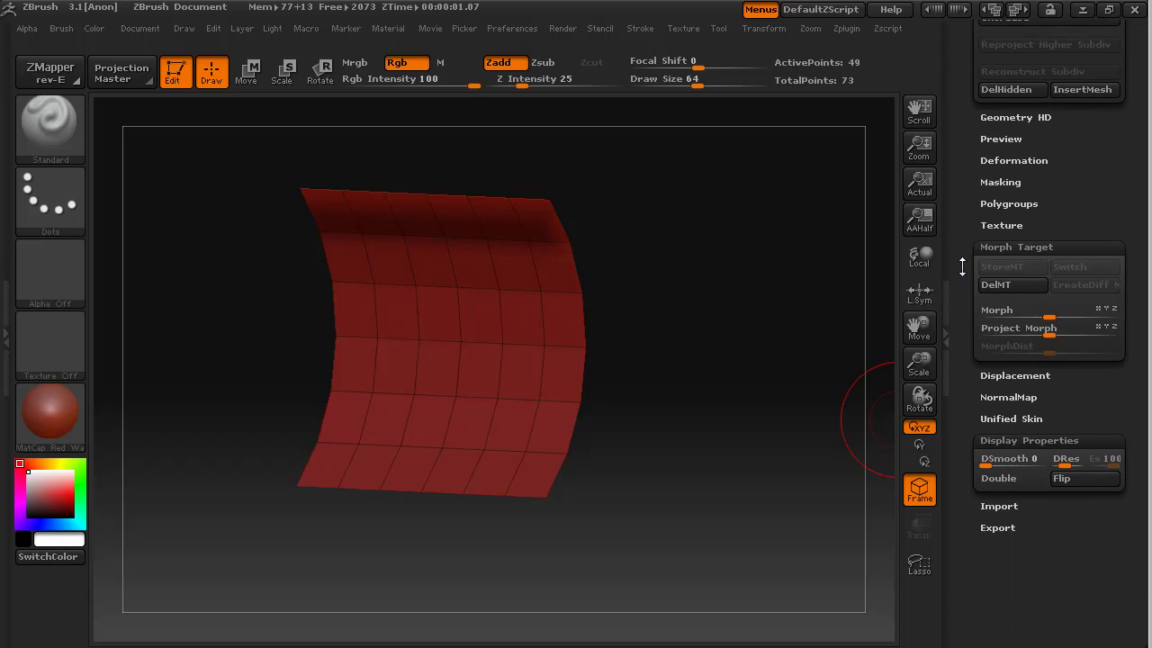
Put the visible front face into its own polygroup, then toggle the polyframe off and back on.
left_click(997, 203)
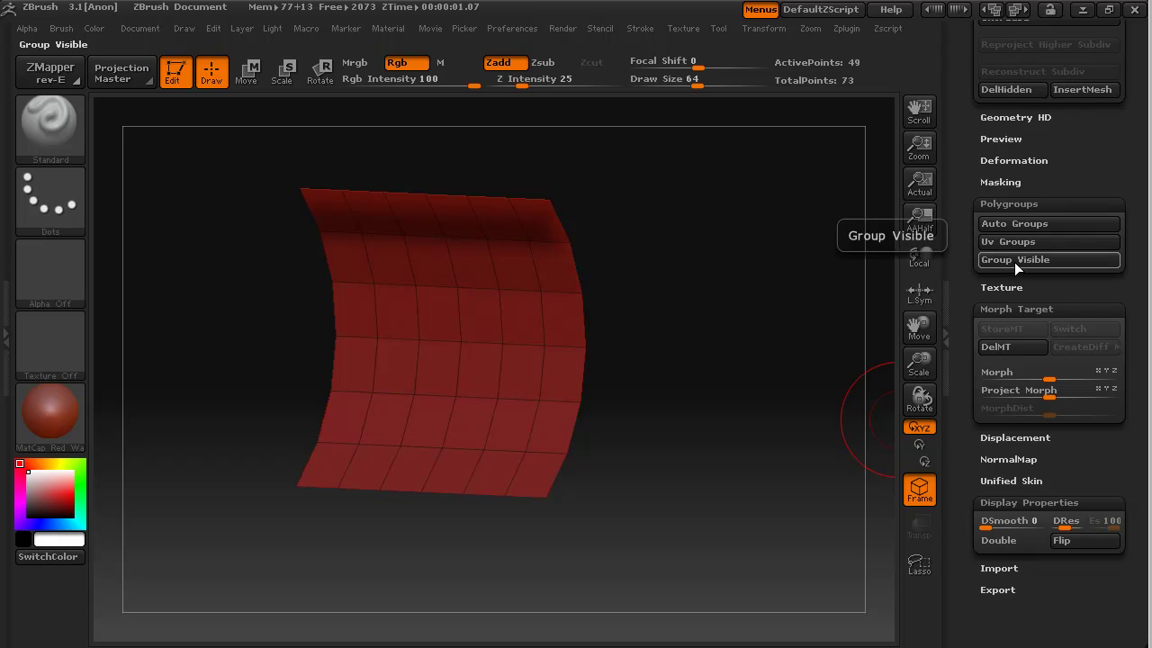
left_click(1014, 260)
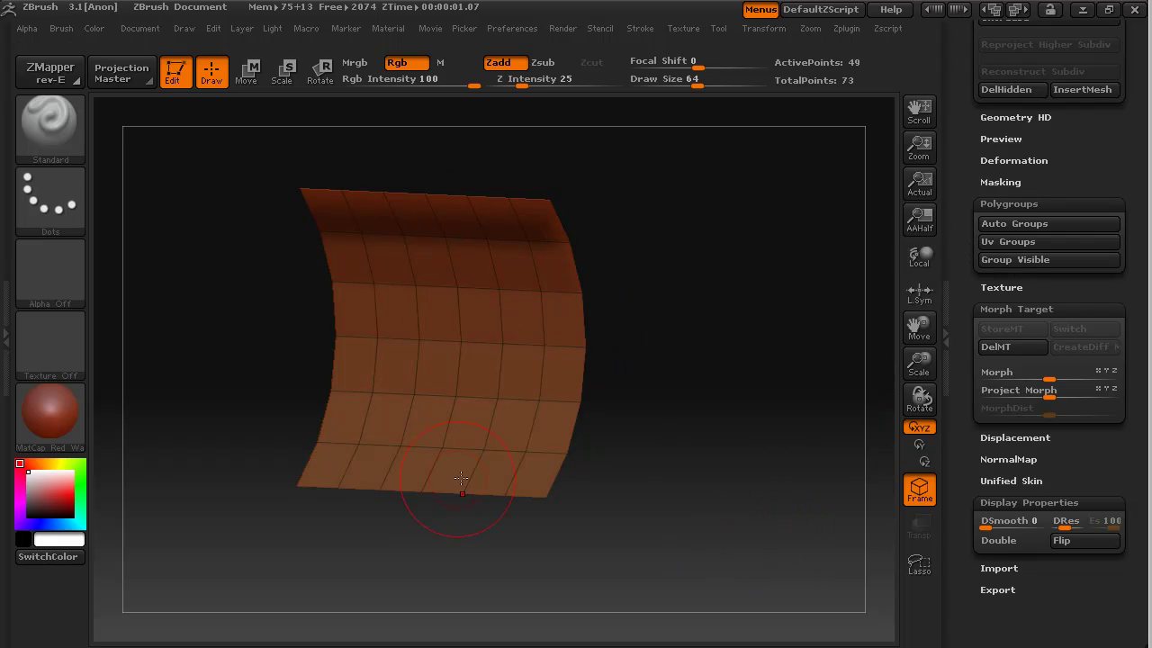
left_click(917, 506)
mouse_move(792, 535)
left_mouse_down()
mouse_move(791, 504)
mouse_move(806, 526)
left_mouse_up()
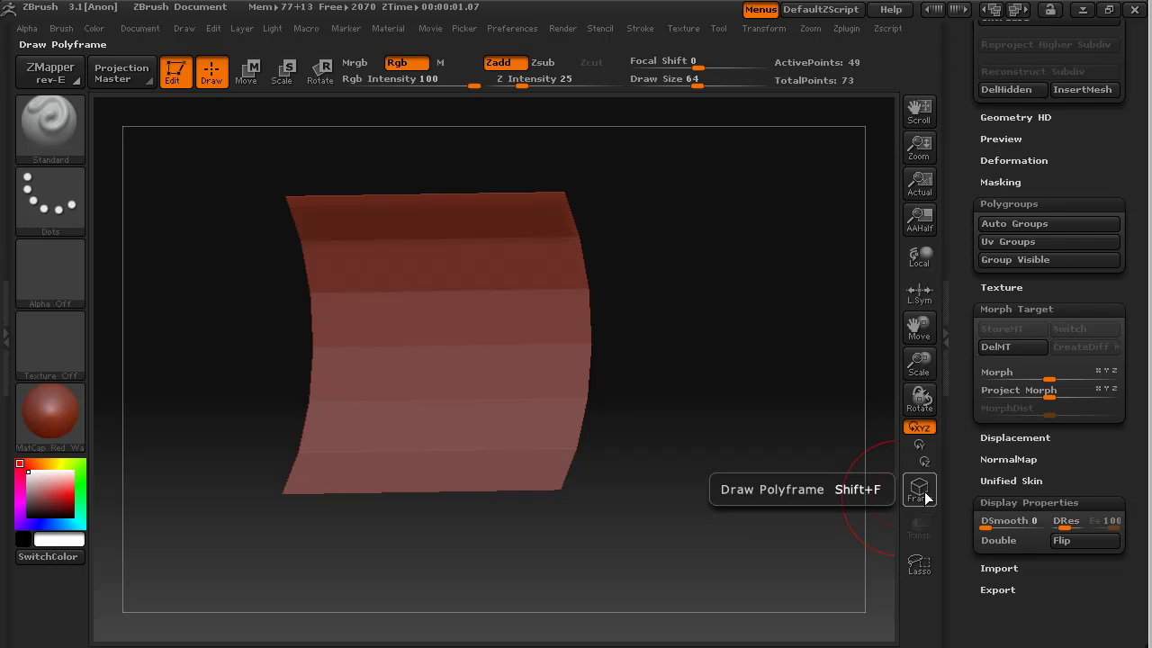
left_click(916, 492)
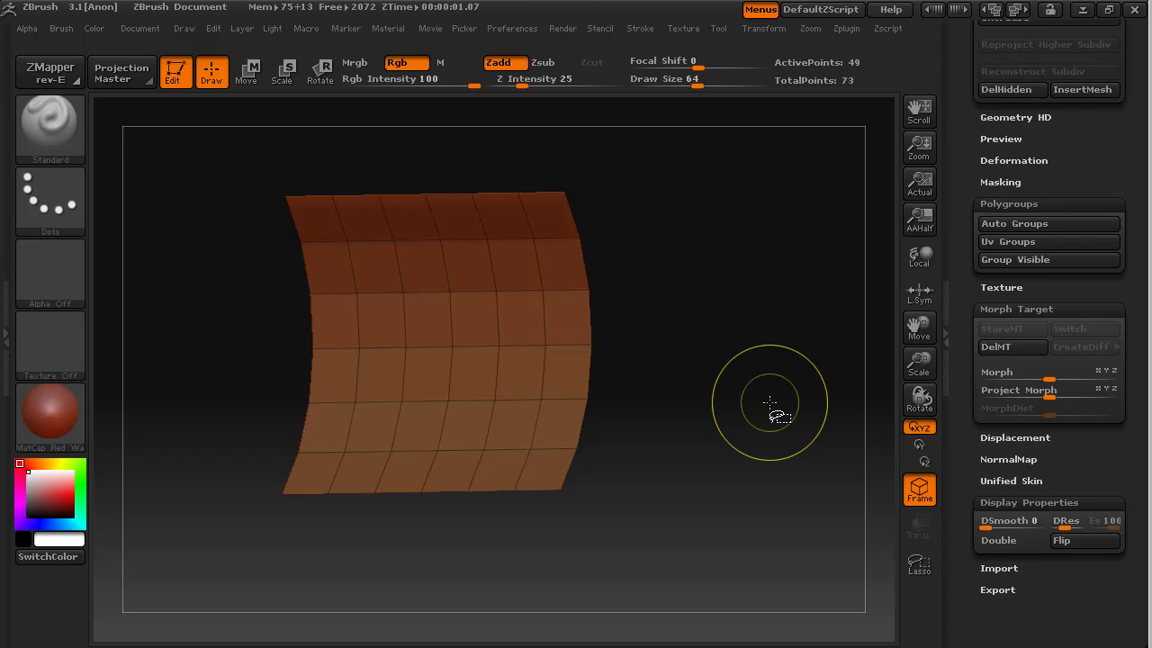
Unhide the whole wall and orbit it to a straight-on front view.
left_click(770, 409, "ctrl+shift")
left_click_drag(774, 442, 739, 466)
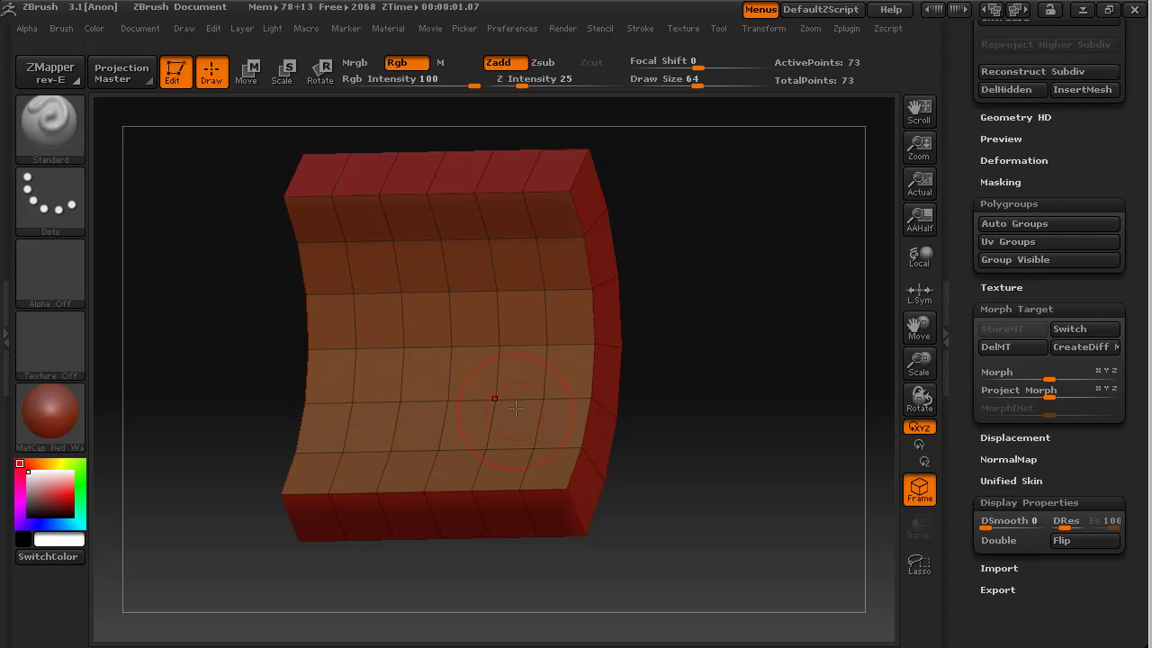
left_click_drag(635, 453, 679, 457)
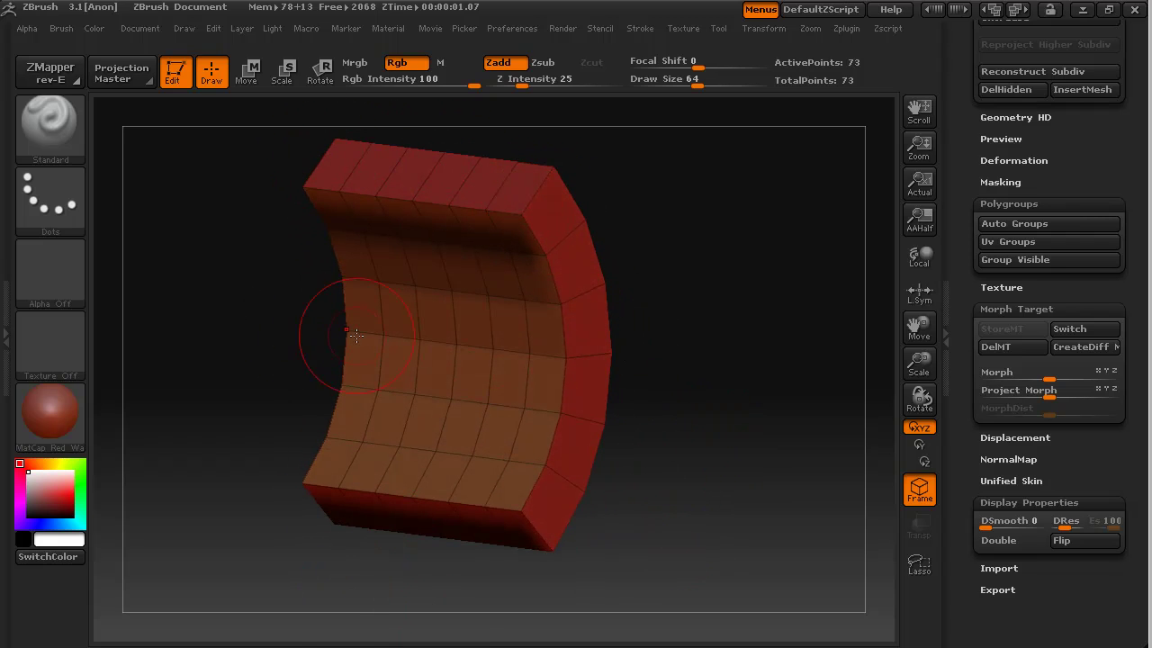
left_click_drag(701, 517, 767, 487, "shift")
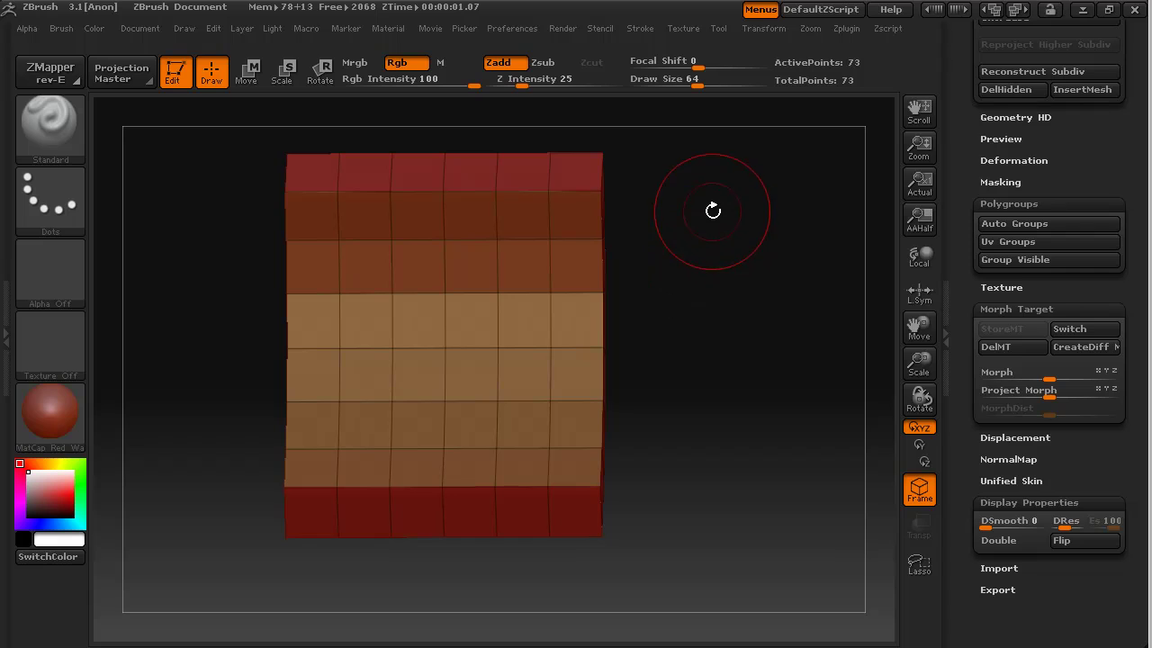
Ctrl+Shift box-select one side column so only the wall's curved side strip stays visible.
key("ctrl")
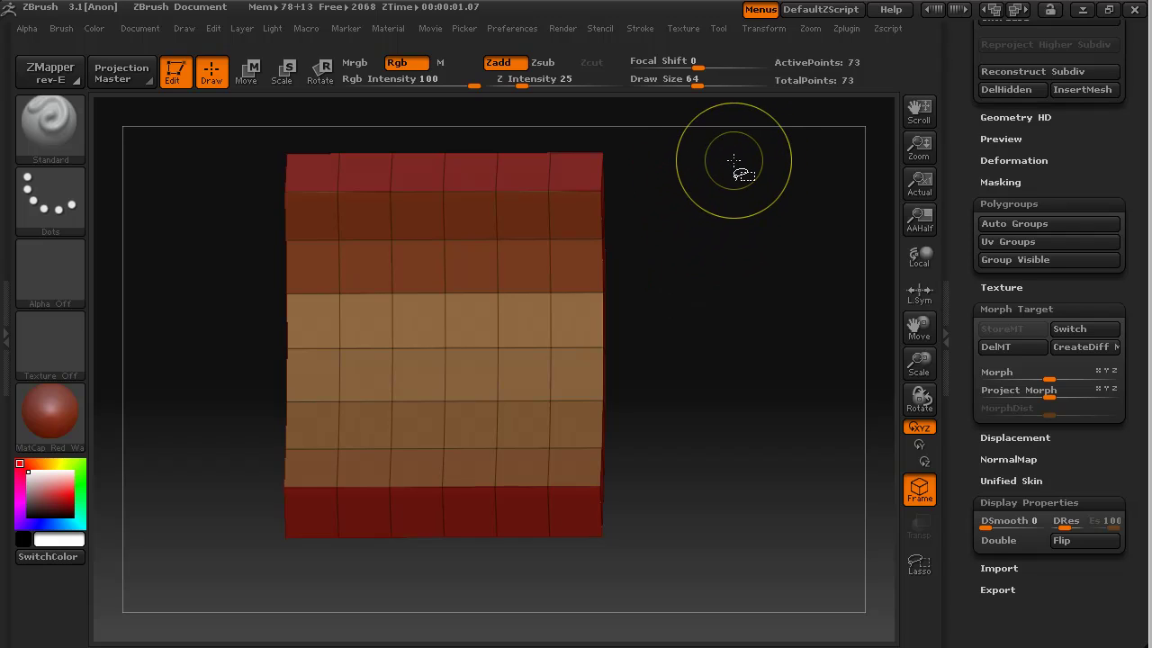
left_click_drag(736, 157, 630, 509, "ctrl+shift")
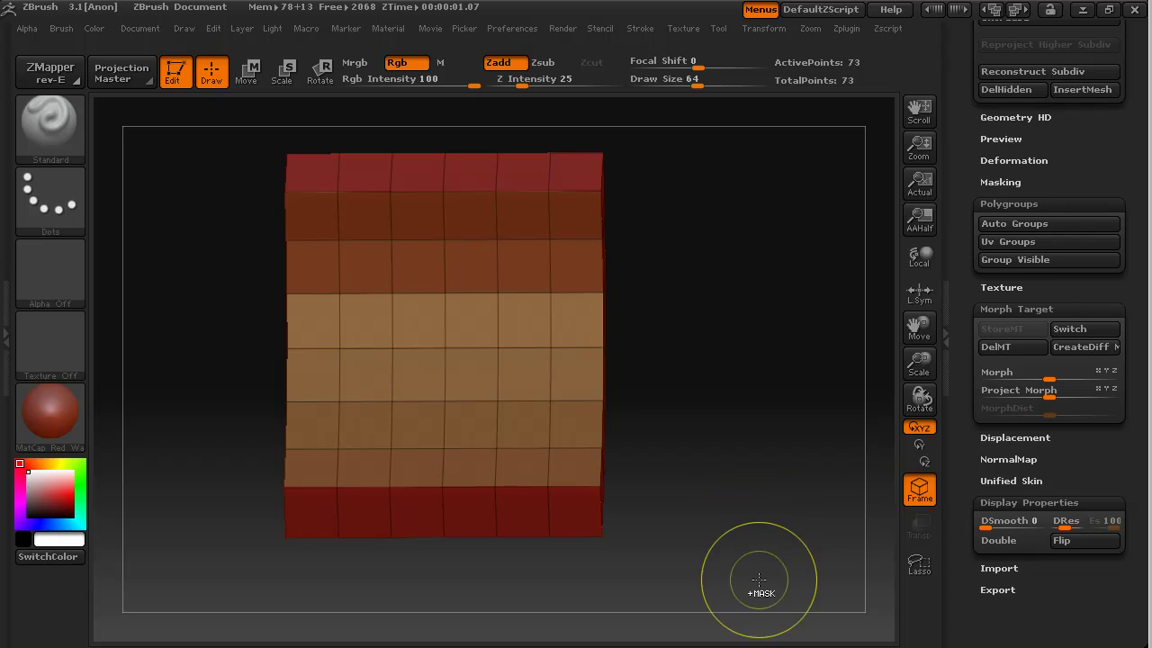
left_click_drag(766, 579, 579, 134, "ctrl+shift")
left_click_drag(784, 514, 696, 514)
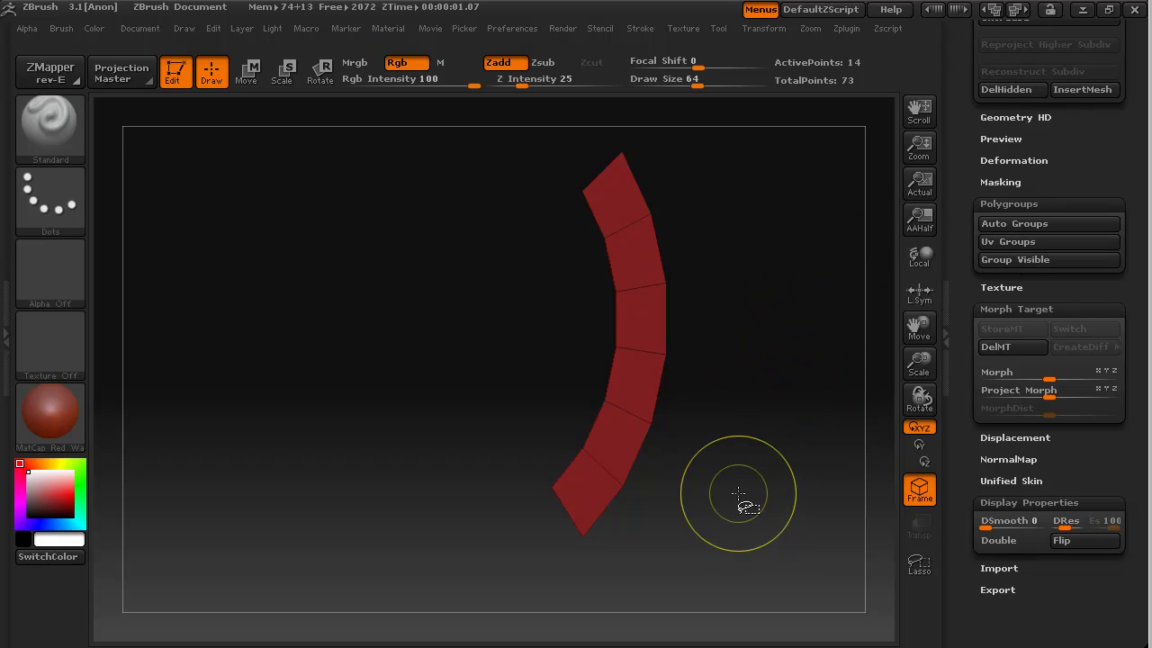
Unhide the wall, briefly hide and restore its side faces while orbiting around it.
left_click(668, 423, "ctrl+shift")
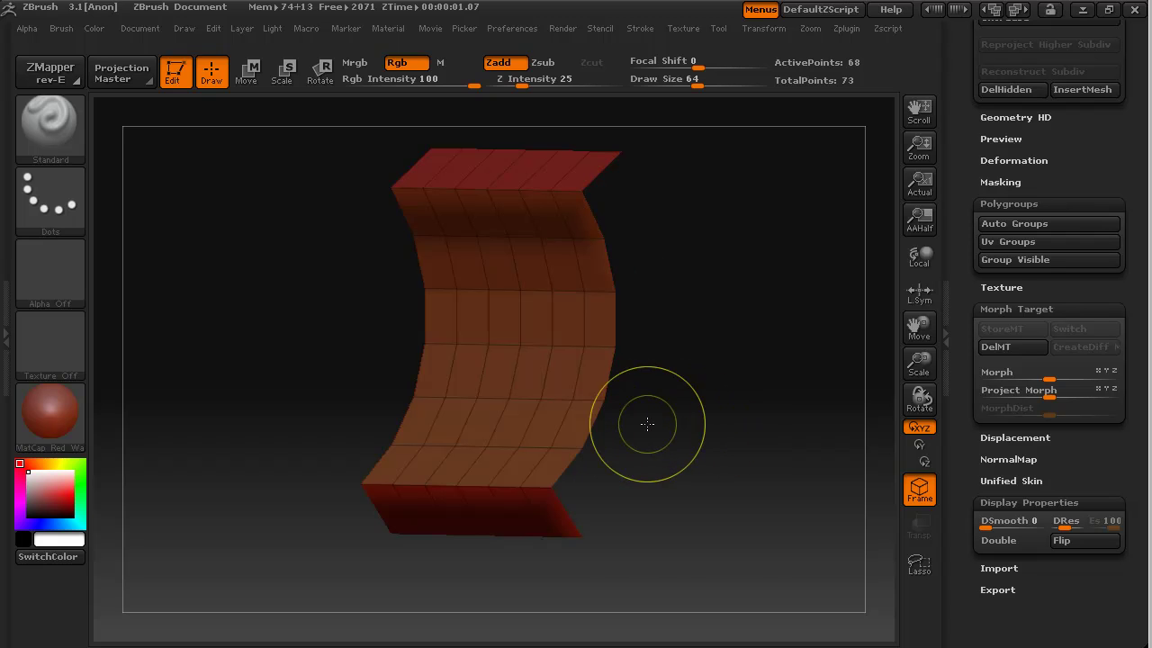
left_click_drag(691, 567, 782, 564)
left_click(778, 472, "ctrl+shift")
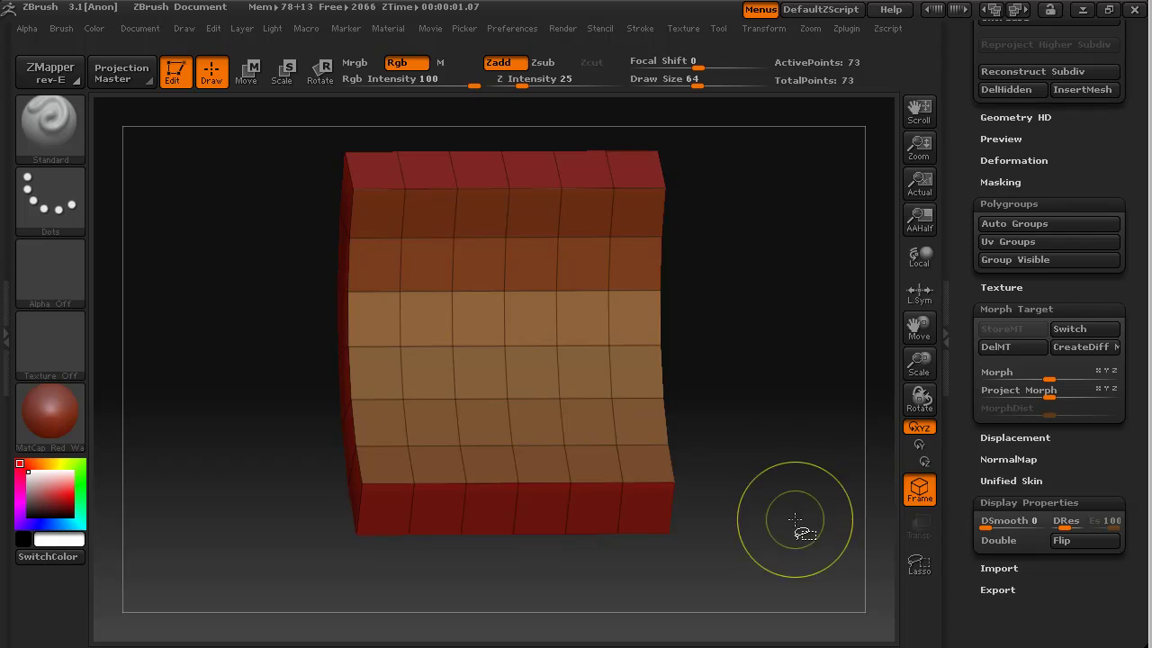
left_click_drag(783, 528, 694, 486)
left_click(518, 200, "ctrl+shift")
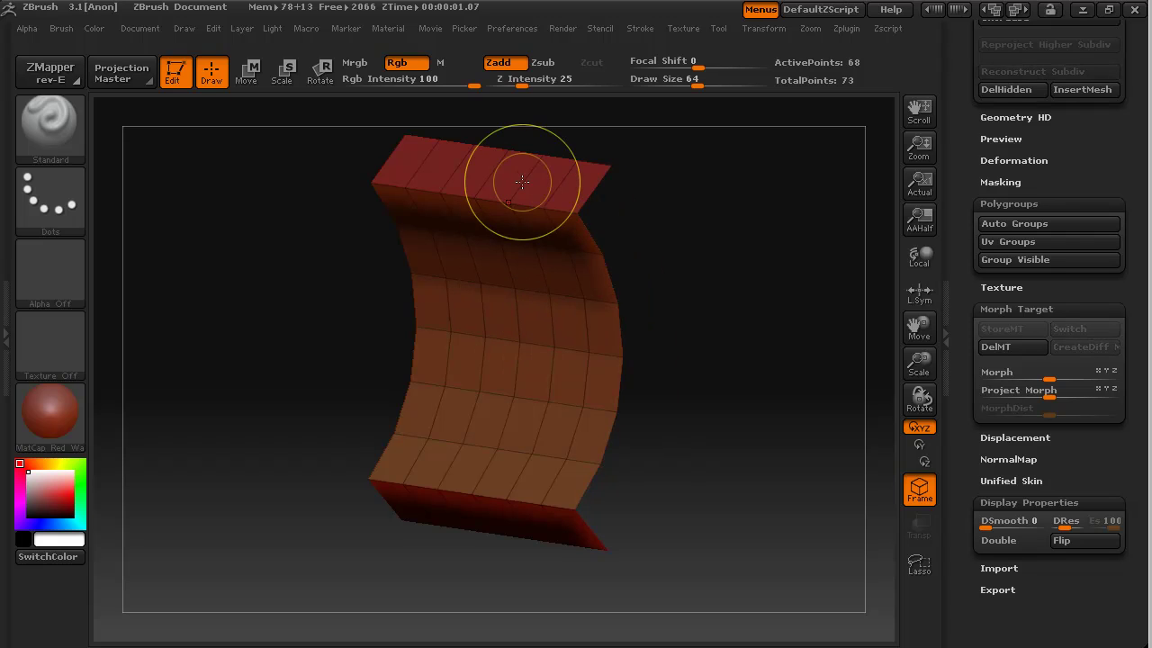
left_click_drag(694, 545, 763, 523)
mouse_move(781, 426)
left_mouse_down()
mouse_move(762, 363)
mouse_move(797, 390)
mouse_move(779, 394)
left_mouse_up()
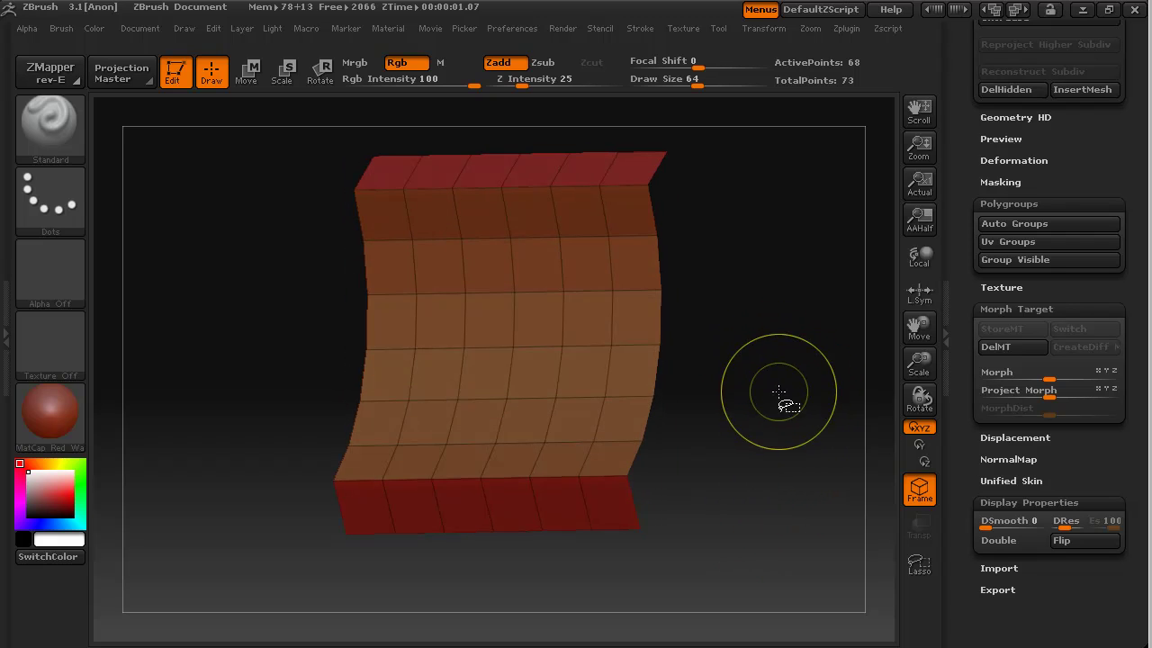
left_click(779, 393, "ctrl+shift")
Isolate the left side face, make it its own polygroup with Group Visible, then unhide all.
left_click_drag(796, 546, 828, 553, "shift")
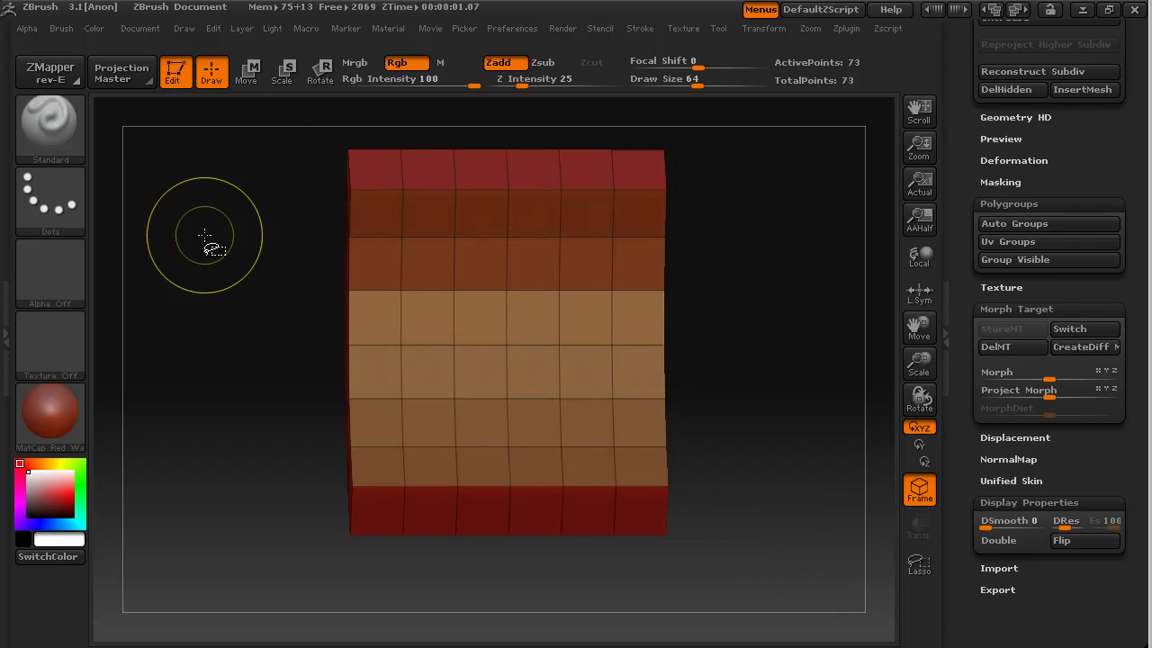
left_click_drag(243, 132, 387, 568, "ctrl+shift")
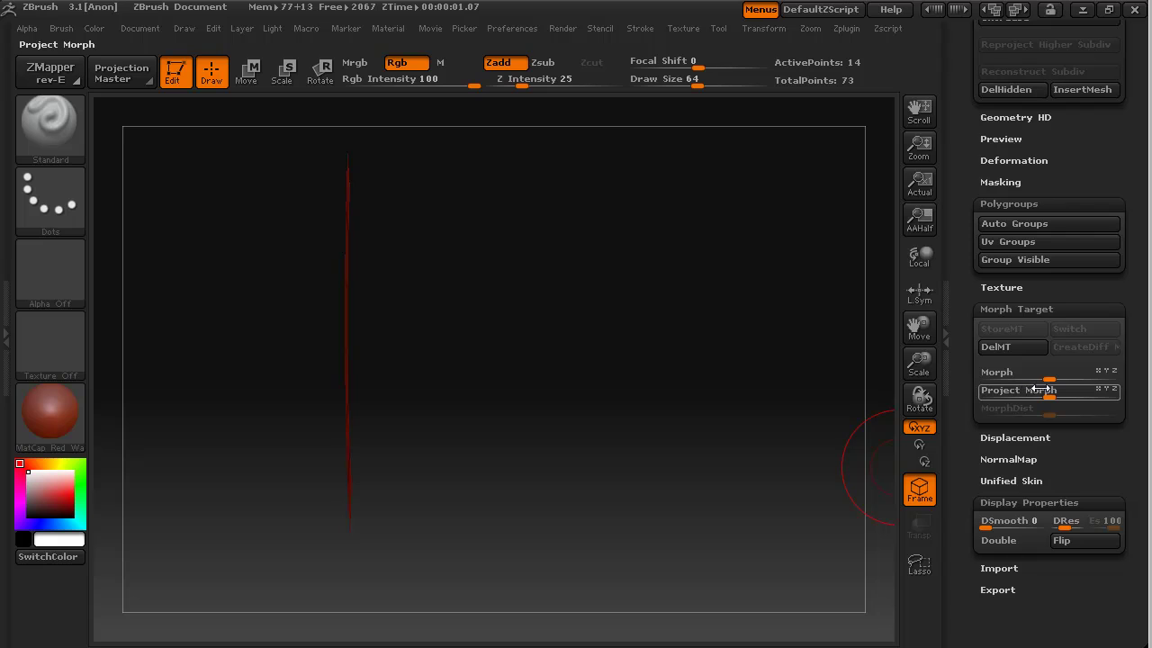
left_click(1017, 259)
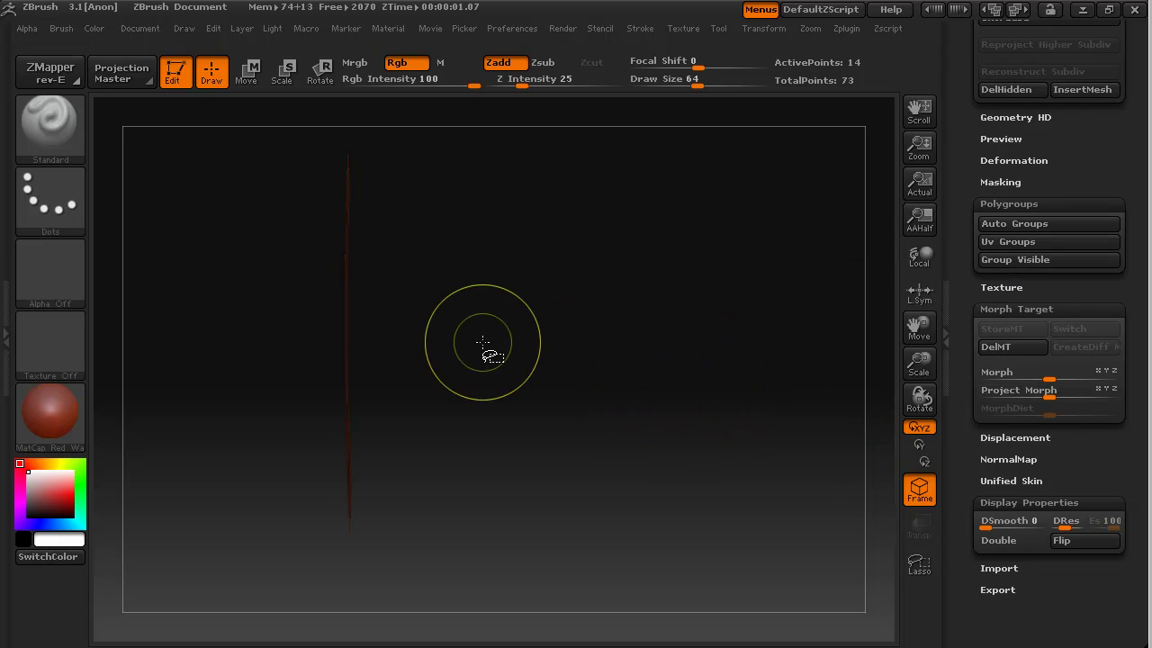
left_click(766, 360, "ctrl+shift")
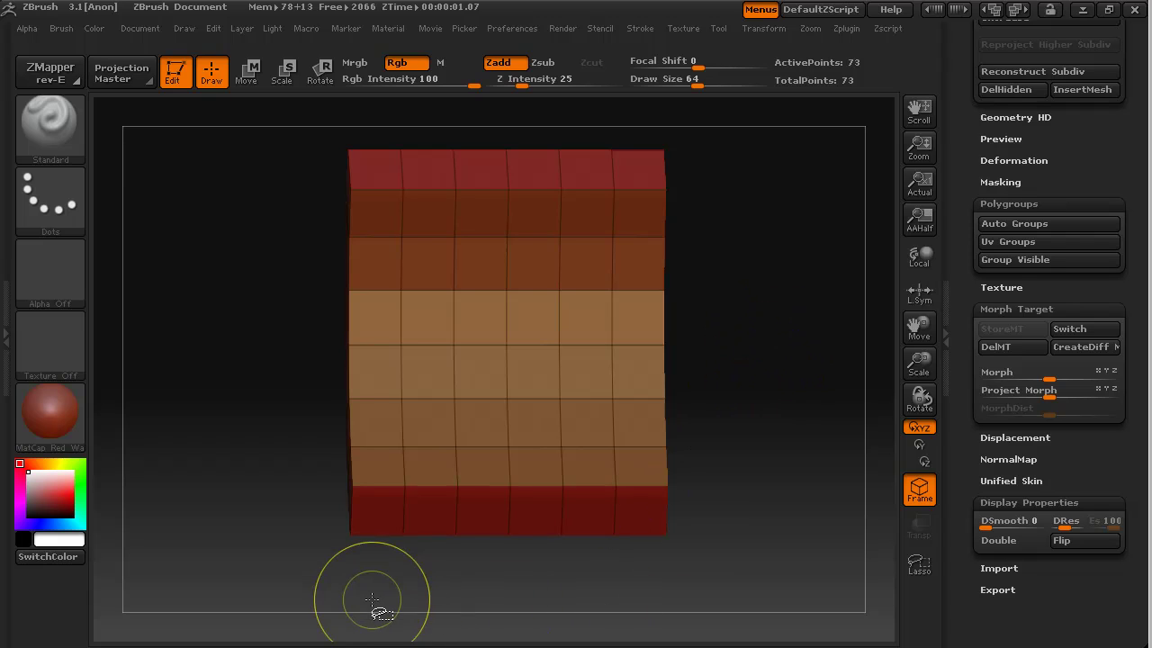
Isolate the wall's bottom face row, make it a new brown polygroup, then unhide the mesh.
left_click_drag(372, 598, 641, 508, "ctrl+shift")
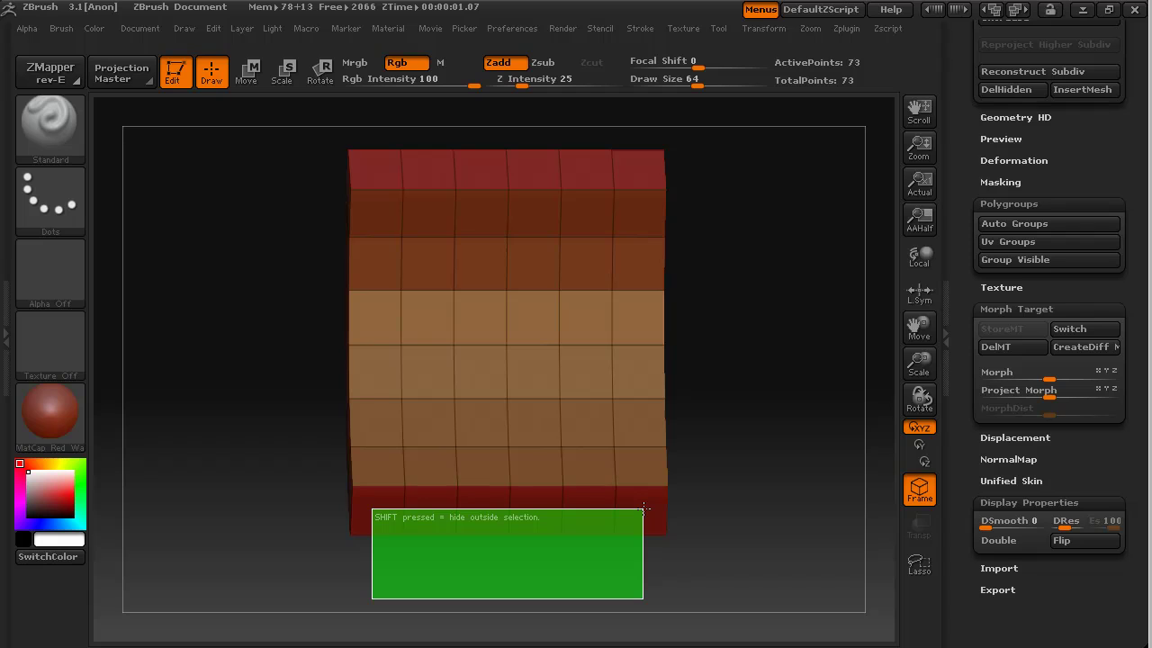
left_click_drag(643, 509, 644, 507, "ctrl+shift")
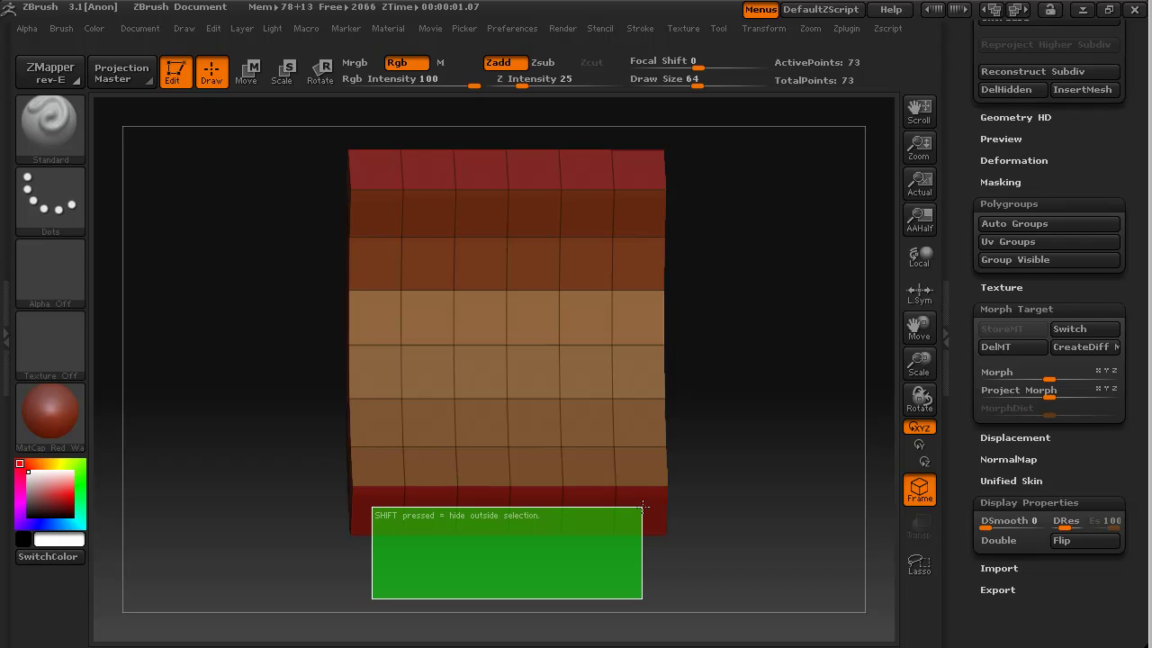
left_click_drag(643, 507, 643, 508, "ctrl+shift")
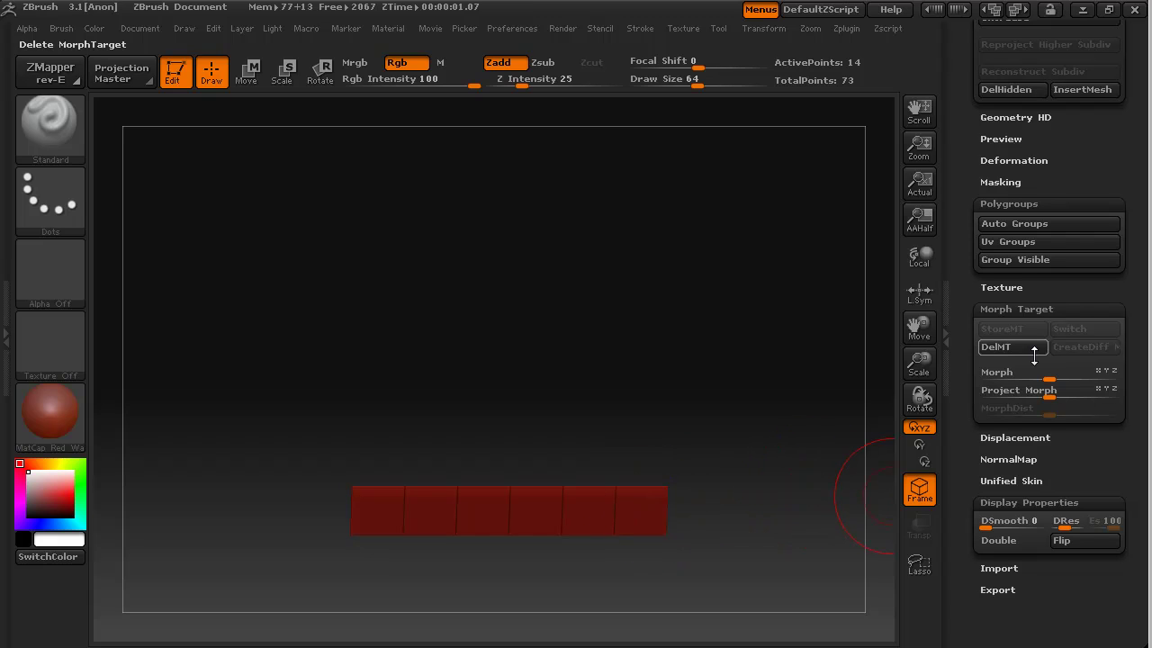
left_click(1019, 260)
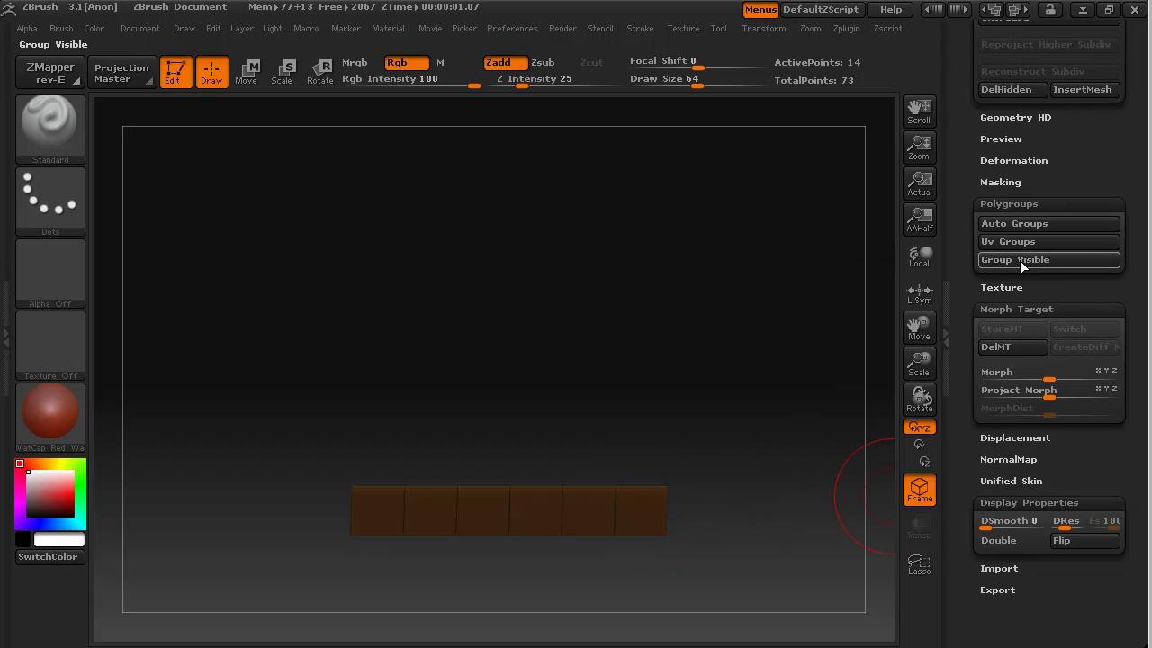
left_click(761, 496, "ctrl+shift")
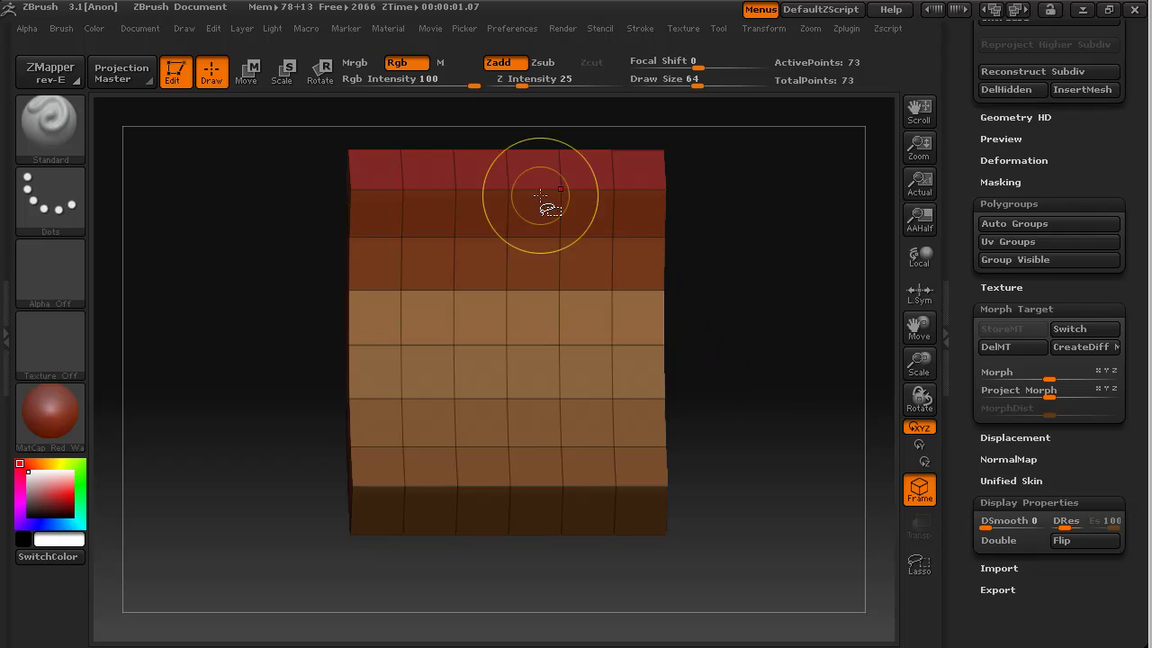
Isolate the top face row, group it as a purple polygroup, and unhide the whole wall.
left_click_drag(370, 118, 650, 178, "ctrl+shift")
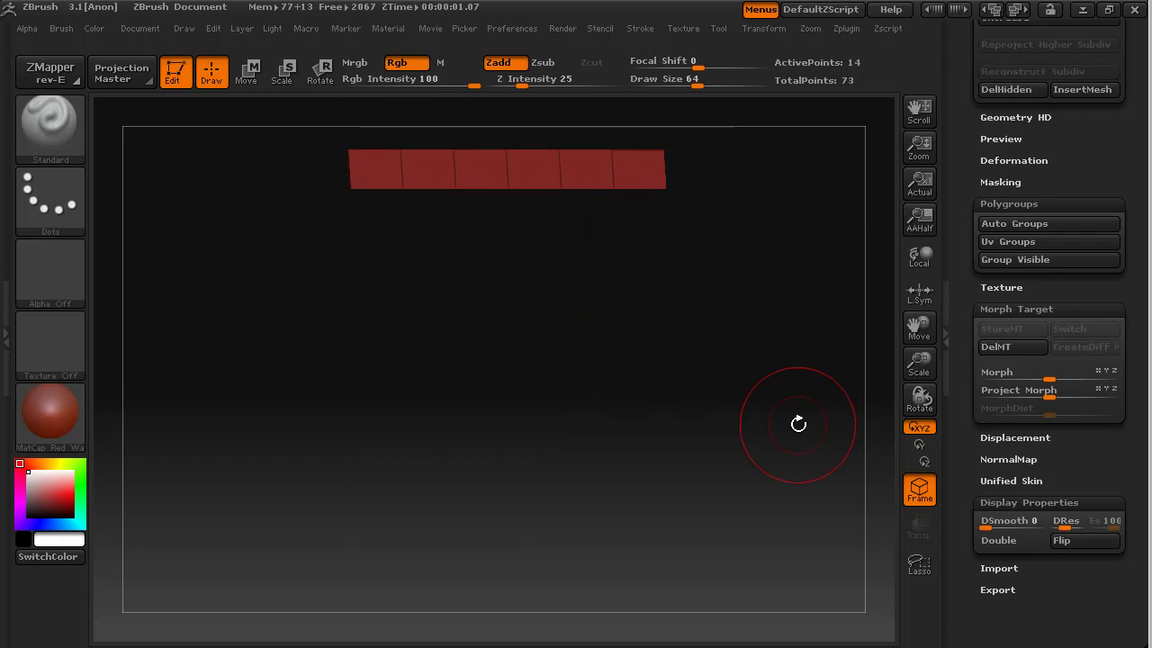
left_click(1020, 261)
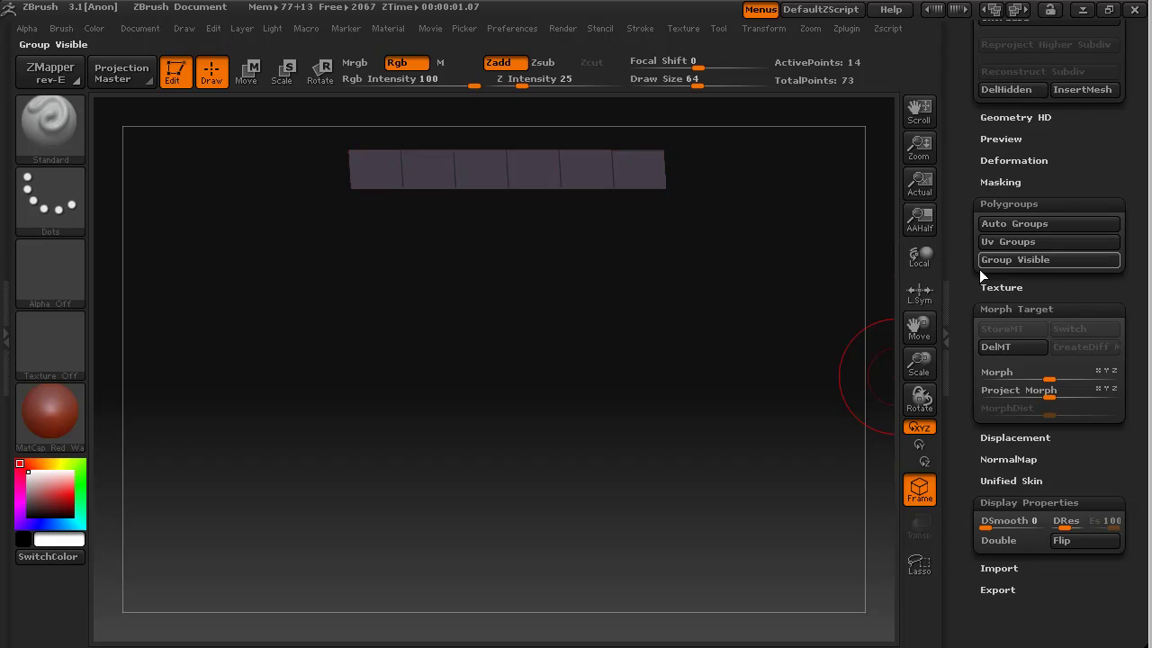
left_click(820, 366, "ctrl+shift")
left_click_drag(815, 399, 760, 408)
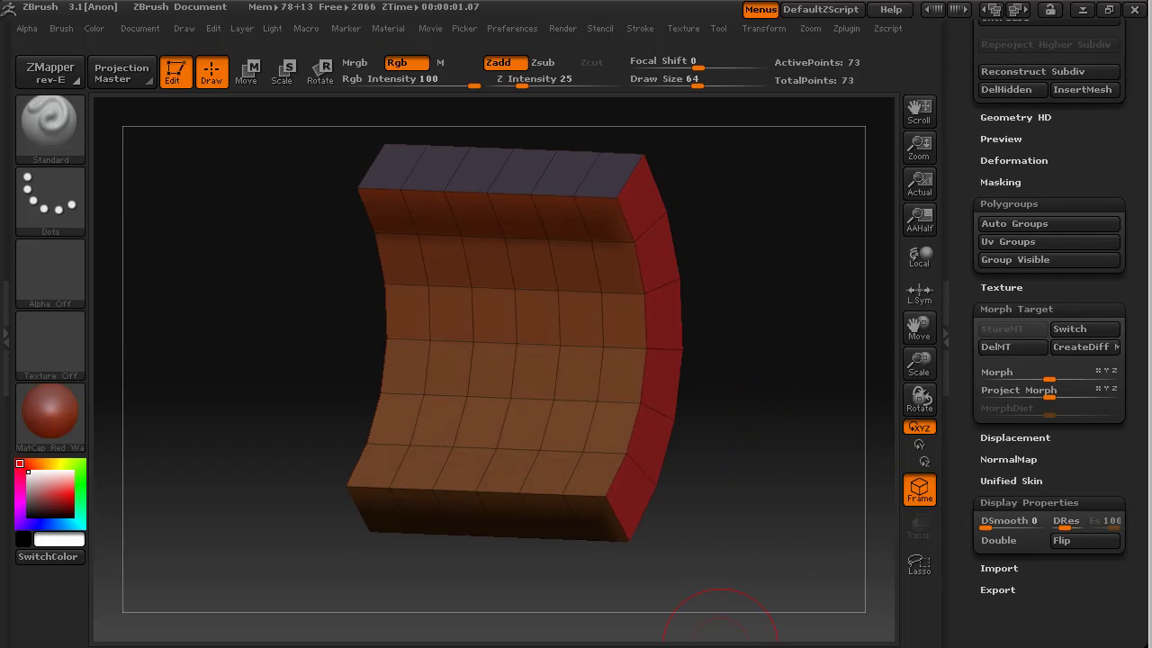